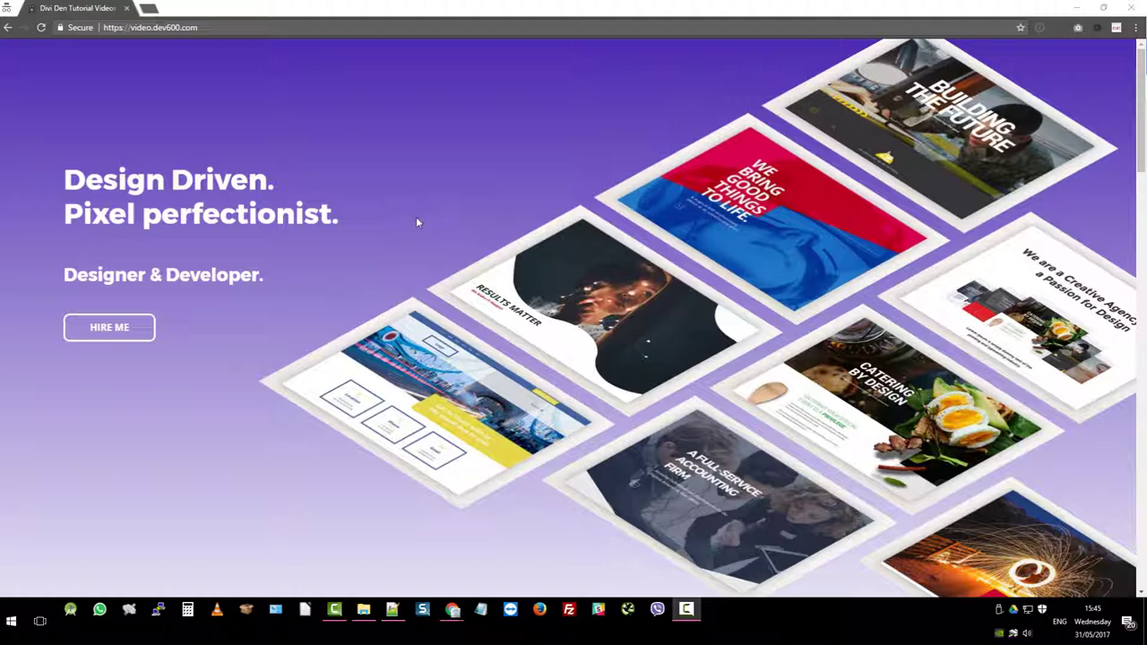
Step: Browse down the portfolio home page, then open the Results Matter project
{"action": "scroll", "coordinate": [416, 182], "scroll_direction": "down", "scroll_amount": 5}
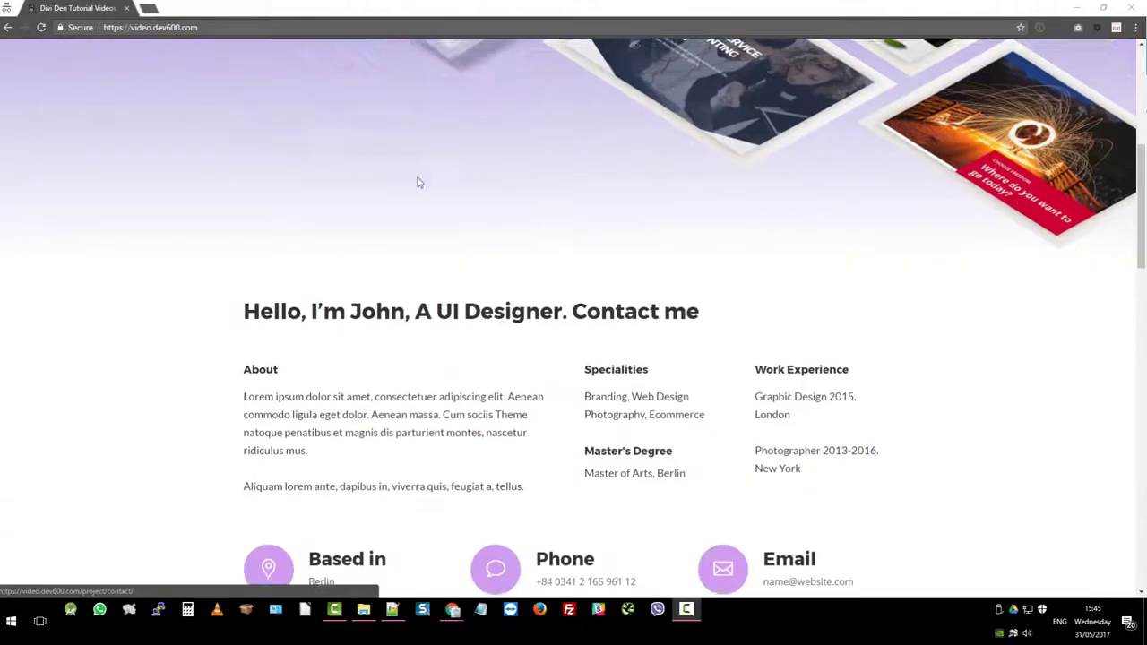
{"action": "scroll", "coordinate": [421, 177], "scroll_direction": "down", "scroll_amount": 1}
{"action": "scroll", "coordinate": [470, 157], "scroll_direction": "down", "scroll_amount": 1}
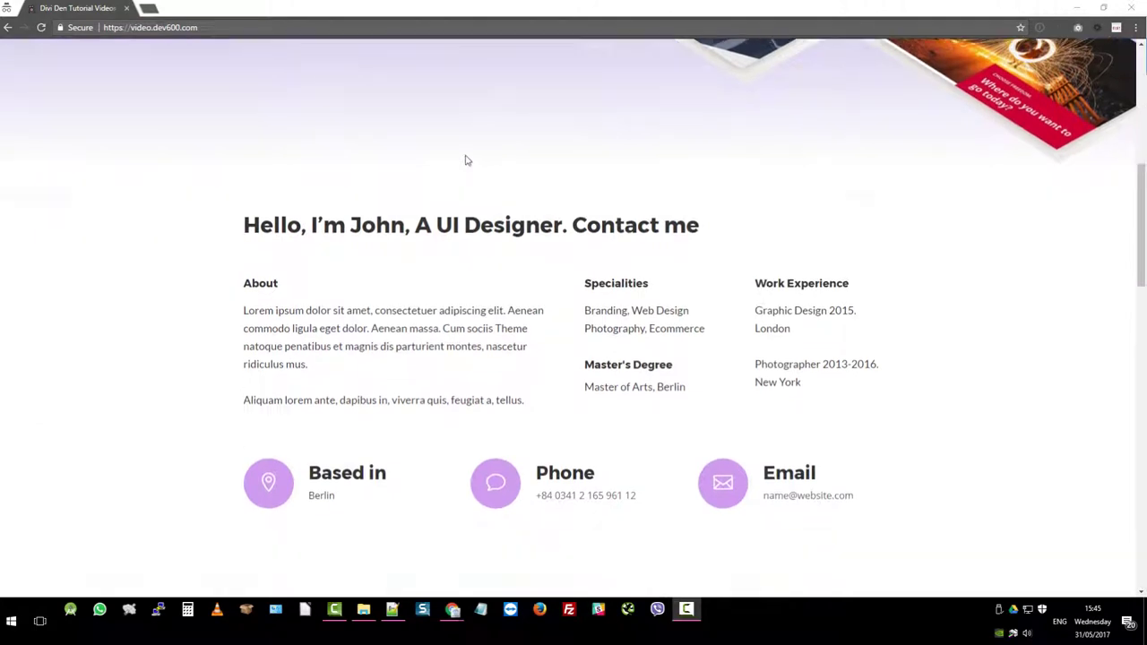
{"action": "scroll", "coordinate": [466, 161], "scroll_direction": "down", "scroll_amount": 2}
{"action": "scroll", "coordinate": [453, 158], "scroll_direction": "down", "scroll_amount": 1}
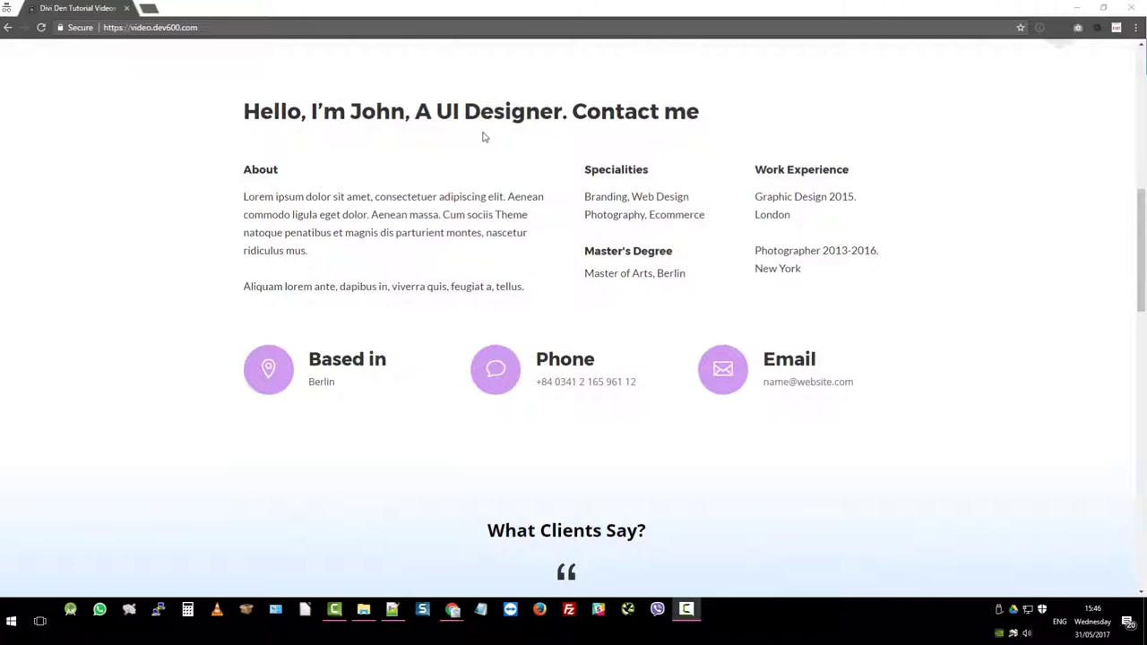
{"action": "scroll", "coordinate": [485, 176], "scroll_direction": "down", "scroll_amount": 6}
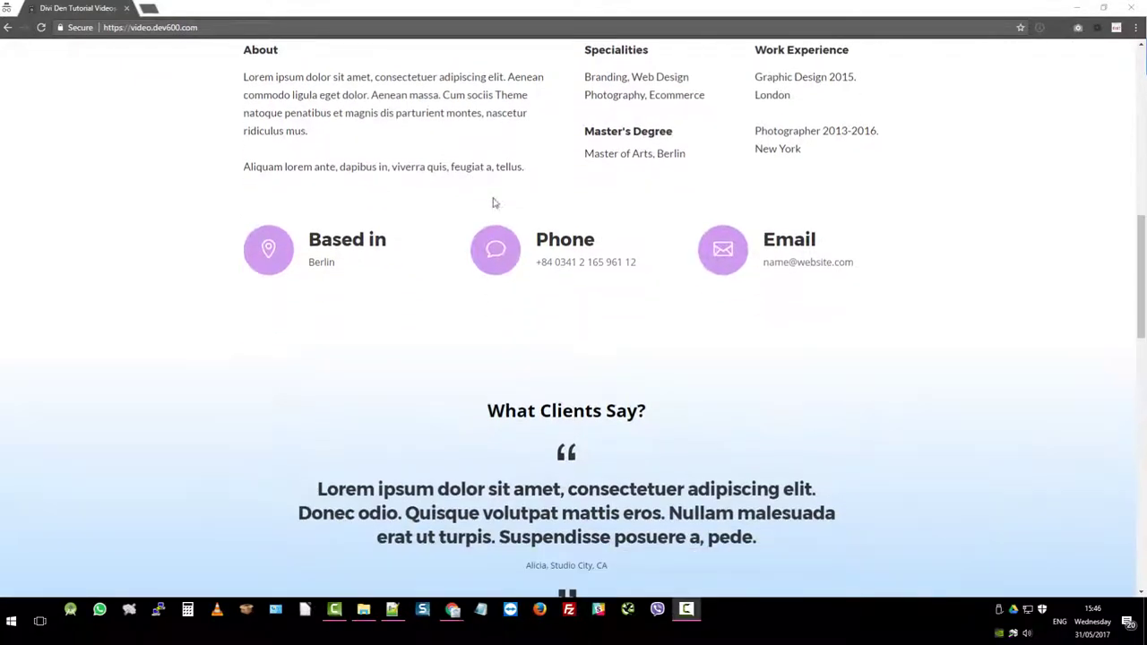
{"action": "scroll", "coordinate": [655, 242], "scroll_direction": "down", "scroll_amount": 4}
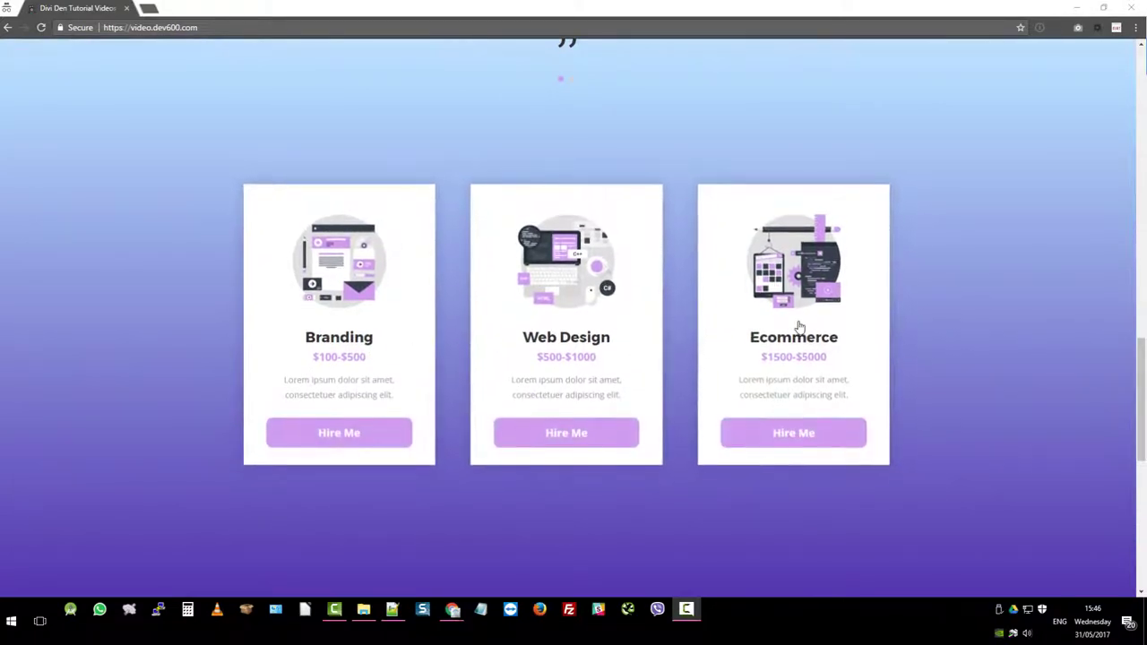
{"action": "scroll", "coordinate": [923, 299], "scroll_direction": "down", "scroll_amount": 1}
{"action": "scroll", "coordinate": [932, 295], "scroll_direction": "down", "scroll_amount": 2}
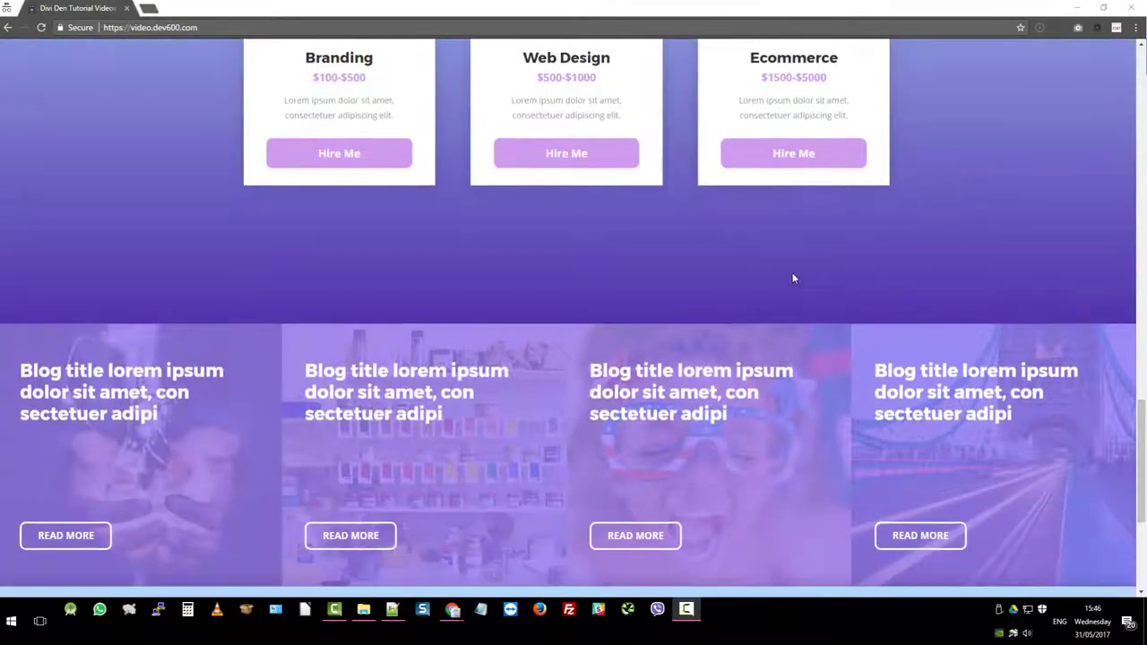
{"action": "scroll", "coordinate": [443, 231], "scroll_direction": "down", "scroll_amount": 1}
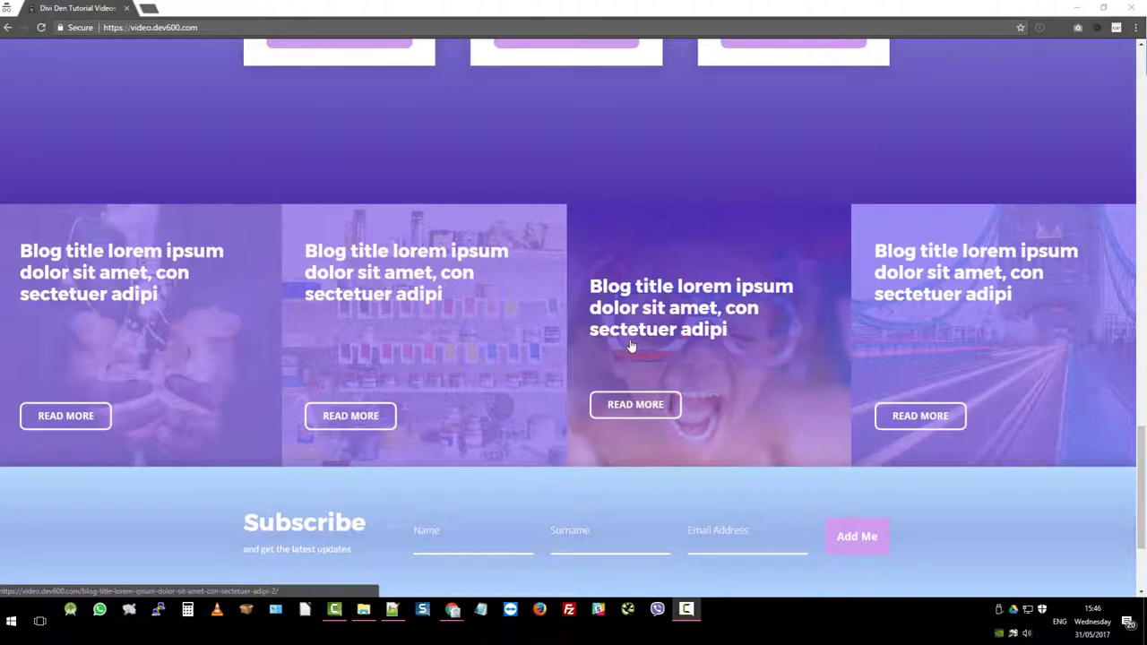
{"action": "scroll", "coordinate": [579, 351], "scroll_direction": "down", "scroll_amount": 1}
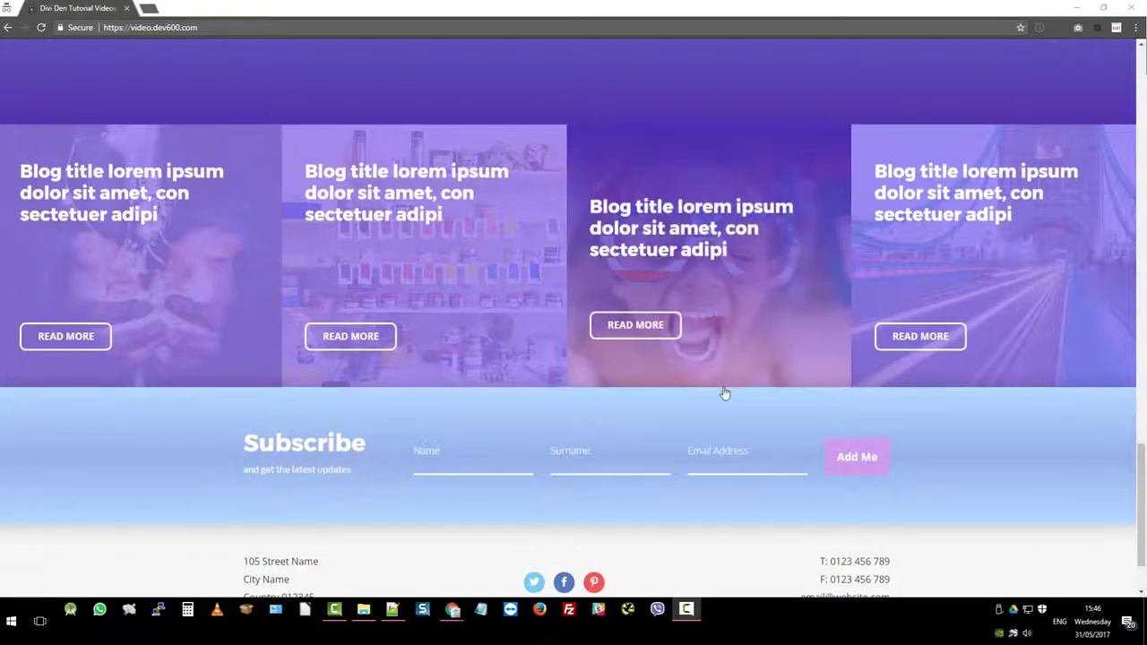
{"action": "scroll", "coordinate": [723, 392], "scroll_direction": "down", "scroll_amount": 1}
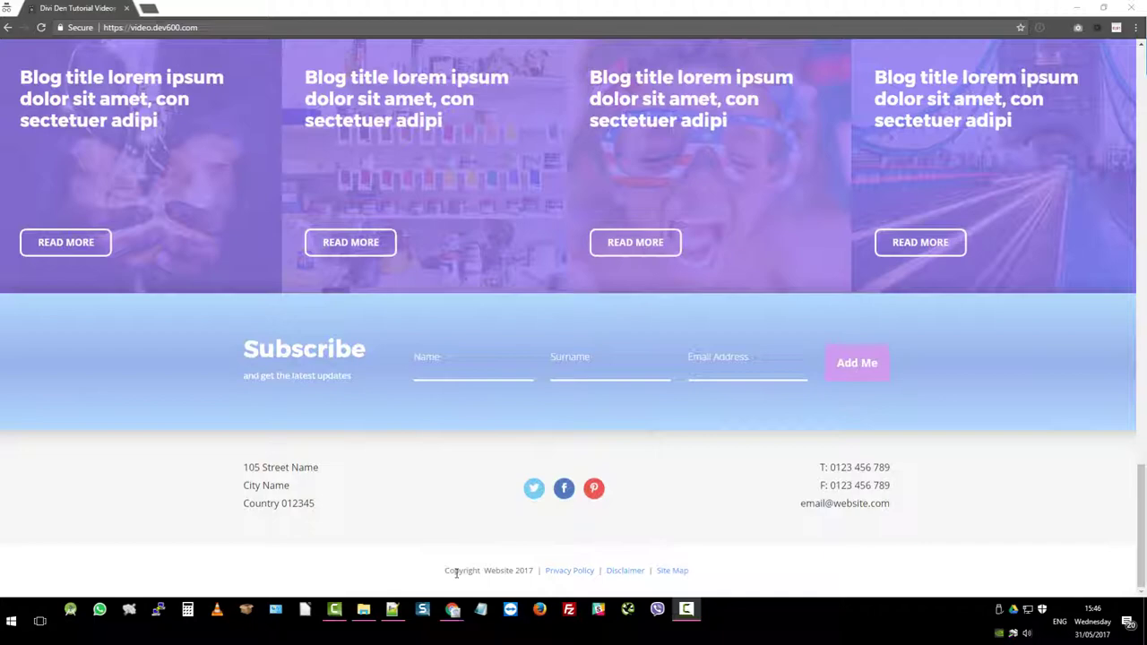
{"action": "scroll", "coordinate": [638, 475], "scroll_direction": "up", "scroll_amount": 2}
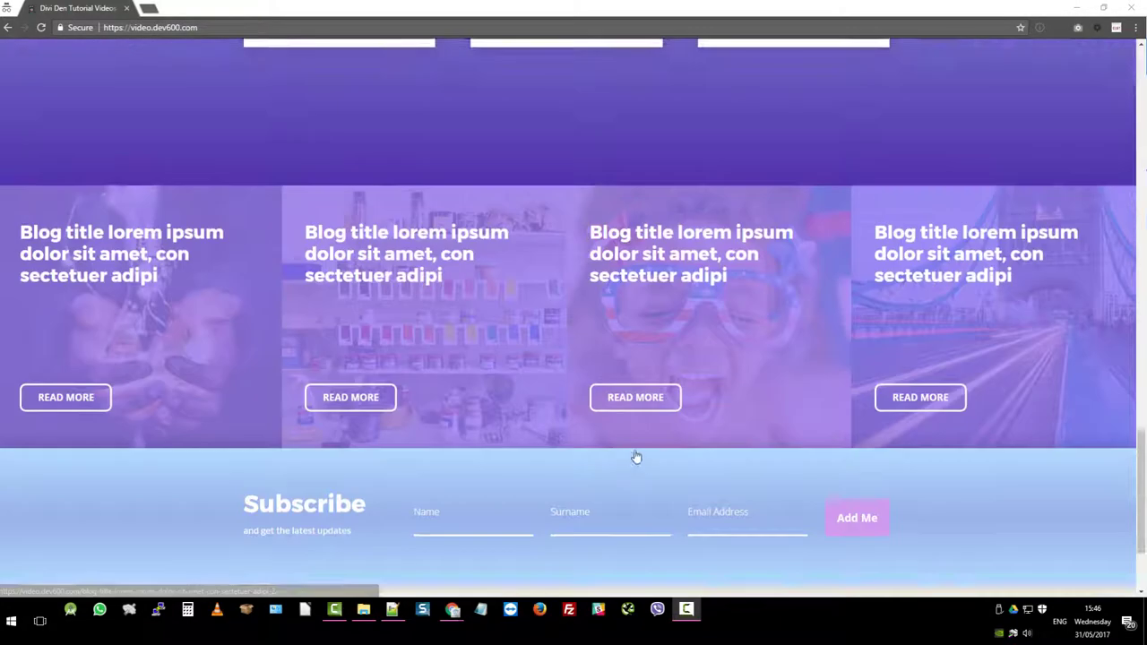
{"action": "scroll", "coordinate": [637, 457], "scroll_direction": "up", "scroll_amount": 20}
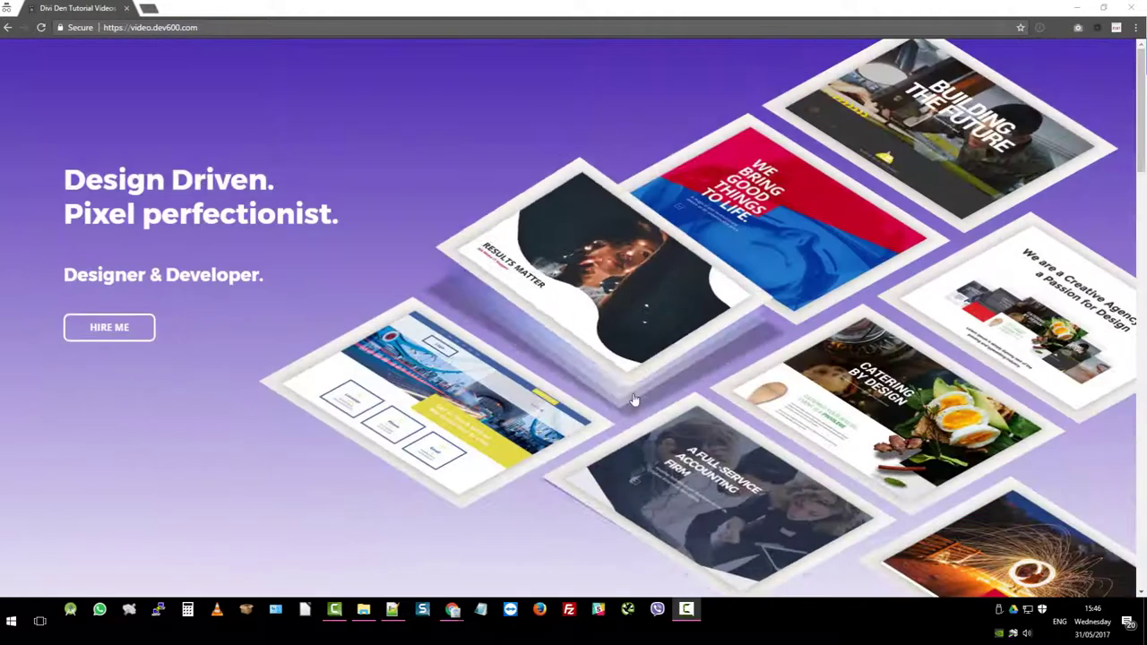
{"action": "left_click", "coordinate": [599, 242]}
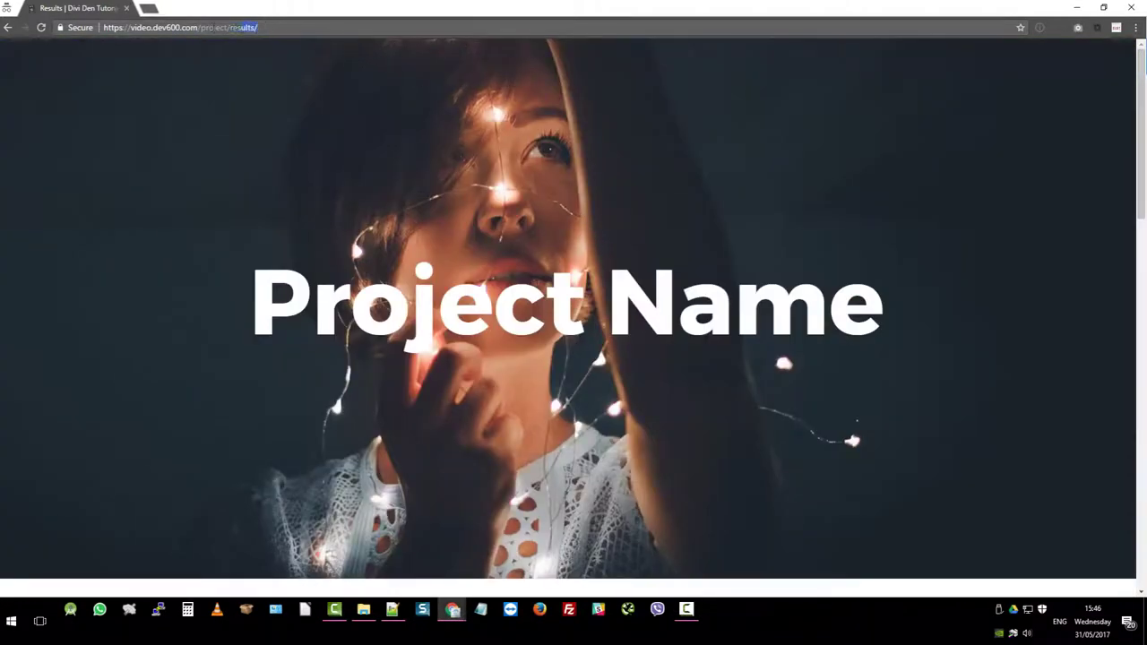
Step: Highlight /project/results/ in the page address and scroll down the Results project details
{"action": "left_click_drag", "start_coordinate": [238, 27], "coordinate": [188, 26]}
{"action": "left_click", "coordinate": [226, 28]}
{"action": "scroll", "coordinate": [579, 256], "scroll_direction": "down", "scroll_amount": 1}
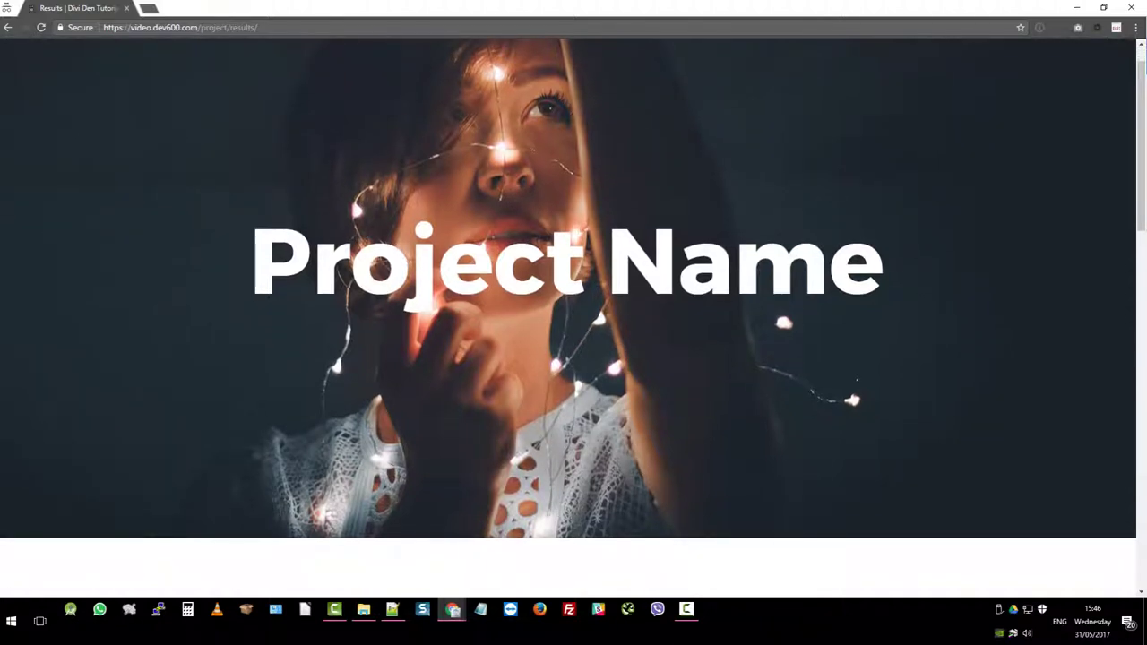
{"action": "scroll", "coordinate": [517, 264], "scroll_direction": "down", "scroll_amount": 5}
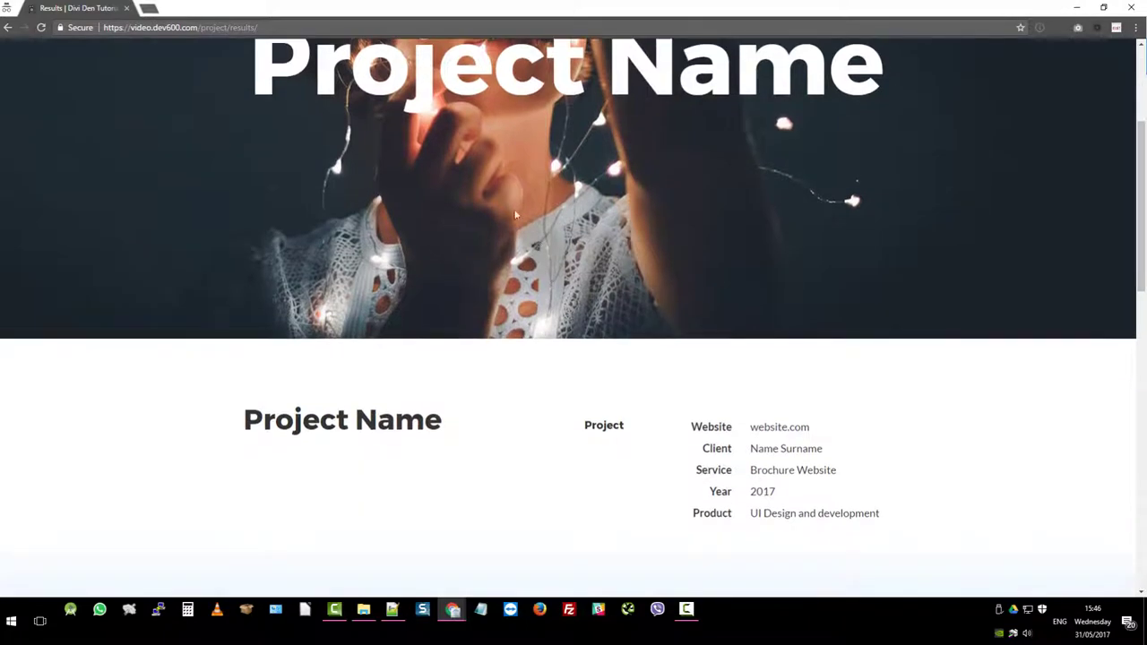
{"action": "scroll", "coordinate": [450, 204], "scroll_direction": "down", "scroll_amount": 1}
{"action": "scroll", "coordinate": [451, 204], "scroll_direction": "down", "scroll_amount": 2}
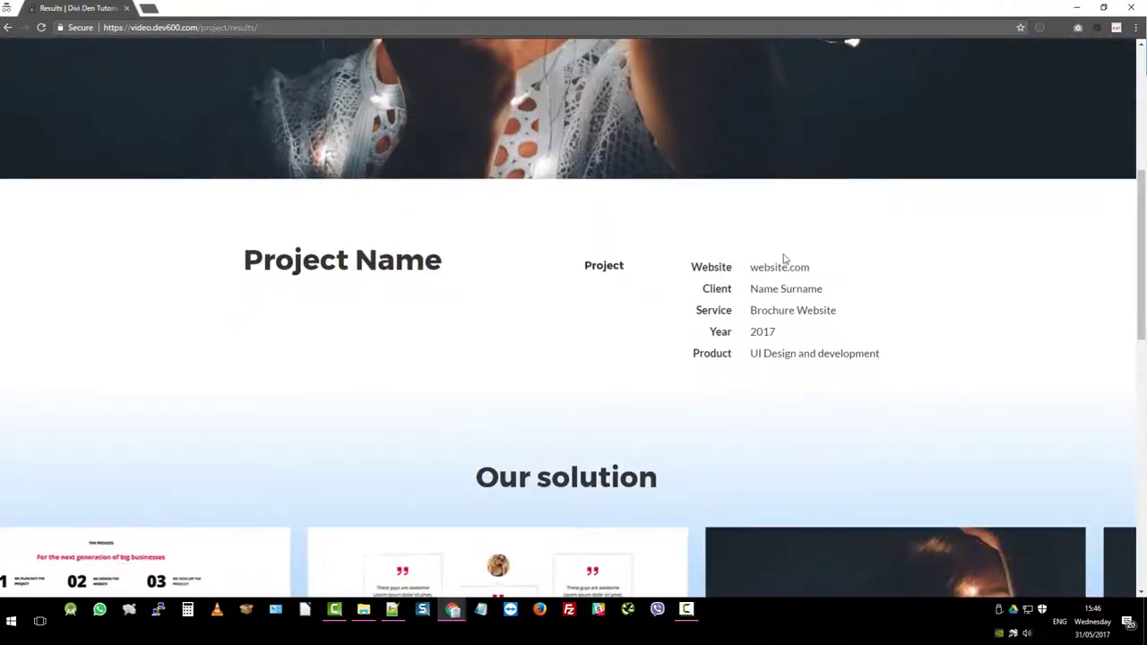
{"action": "scroll", "coordinate": [783, 258], "scroll_direction": "down", "scroll_amount": 2}
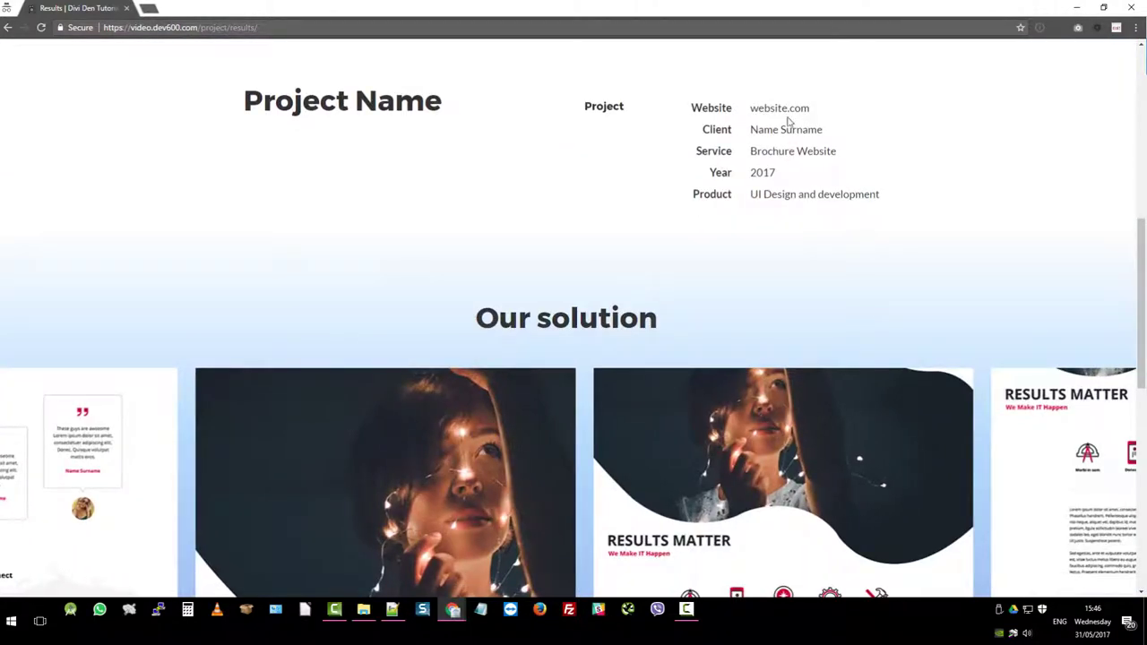
{"action": "scroll", "coordinate": [752, 238], "scroll_direction": "down", "scroll_amount": 3}
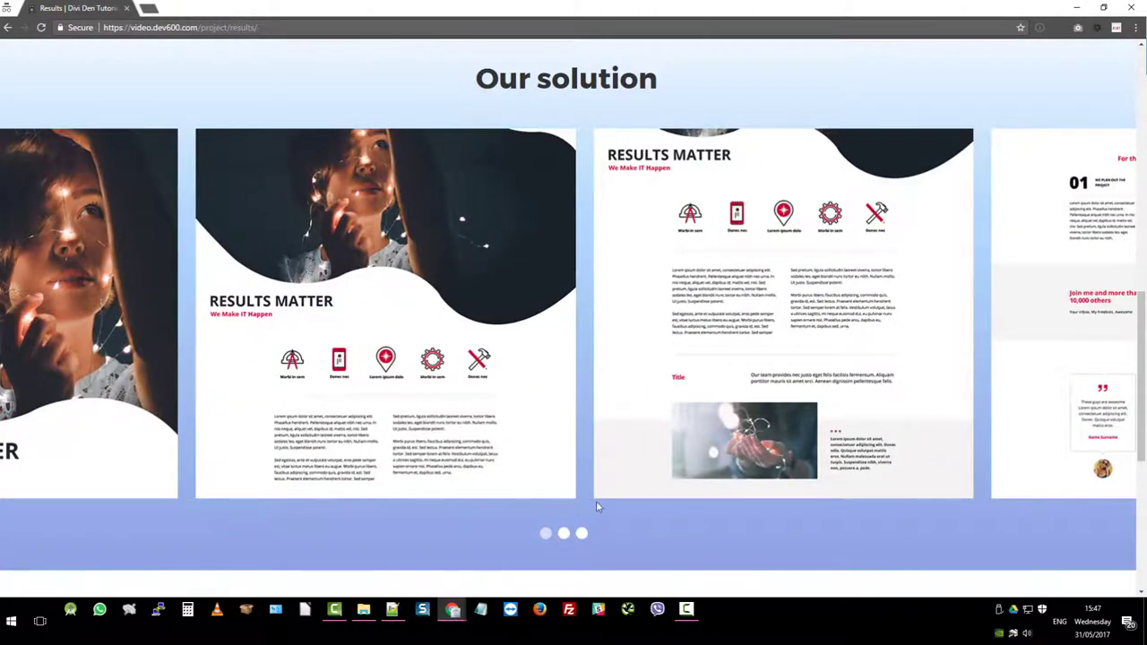
Step: Enlarge the second Our solution slide, close it, and scroll to Next Project
{"action": "left_click", "coordinate": [547, 301]}
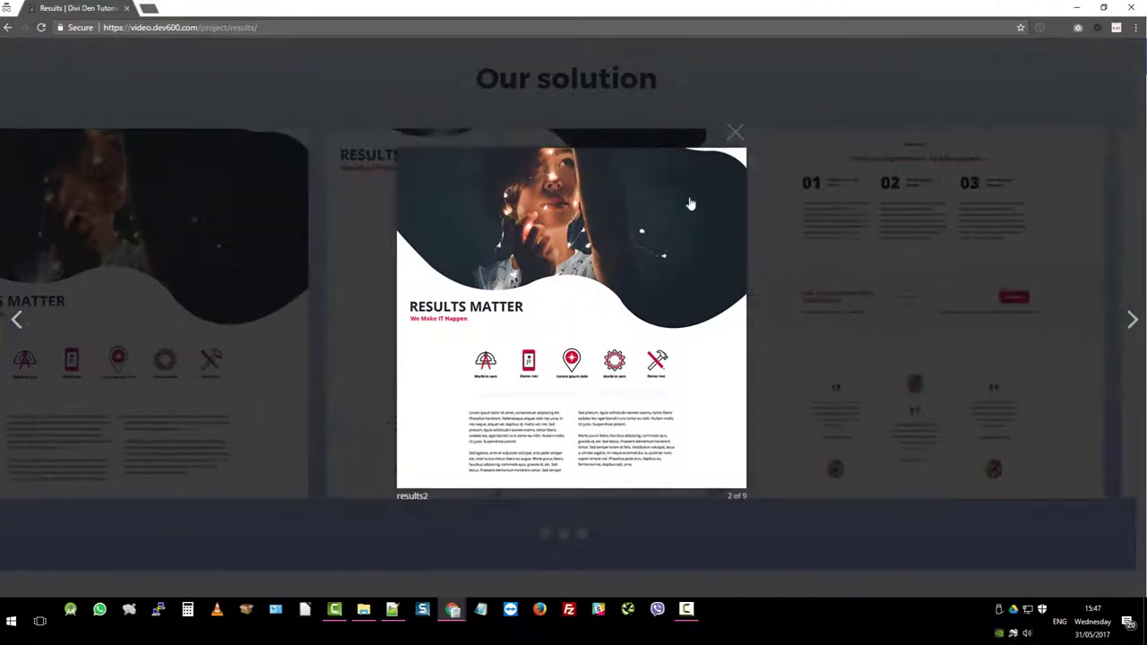
{"action": "left_click", "coordinate": [735, 132]}
{"action": "scroll", "coordinate": [648, 259], "scroll_direction": "down", "scroll_amount": 5}
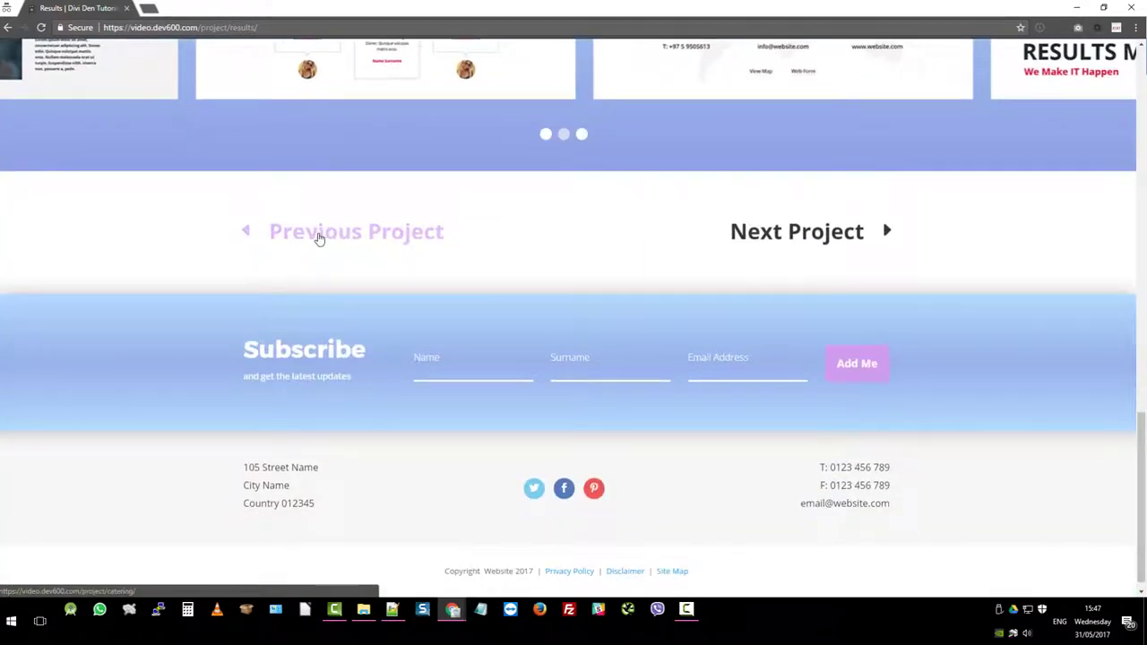
Step: Go to the next project, Webdesign, and highlight 'project' in its page address
{"action": "left_click", "coordinate": [794, 235]}
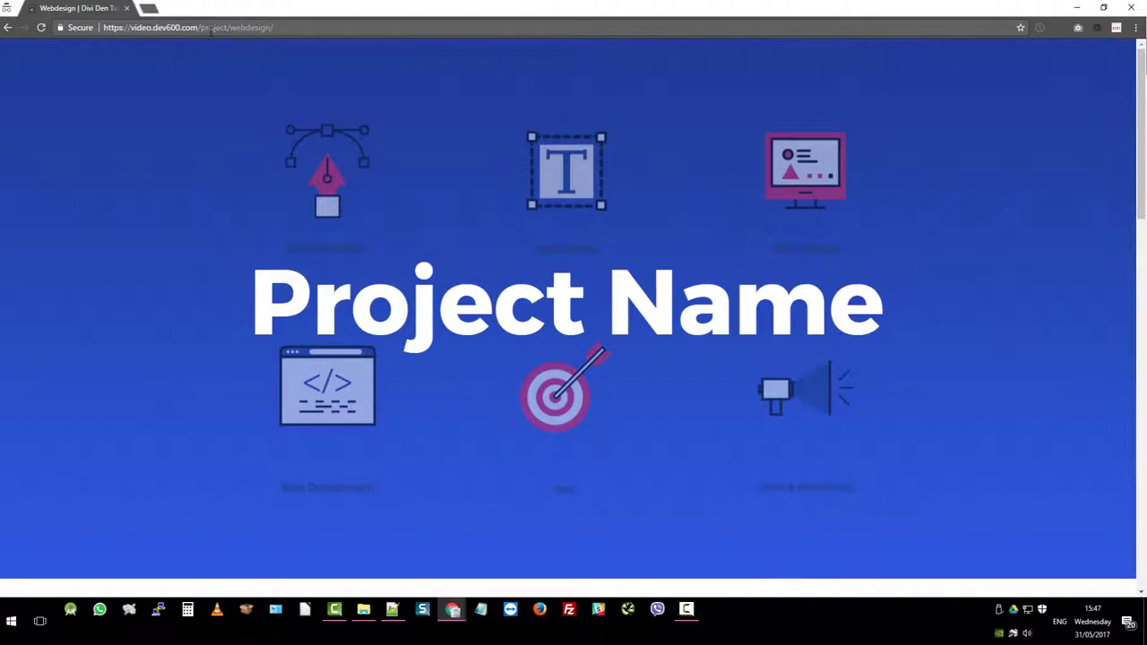
{"action": "left_click_drag", "start_coordinate": [203, 27], "coordinate": [228, 28]}
{"action": "left_click", "coordinate": [259, 74]}
Step: Scroll the Webdesign page down to its Our solution carousel and Previous/Next Project links
{"action": "scroll", "coordinate": [606, 285], "scroll_direction": "down", "scroll_amount": 3}
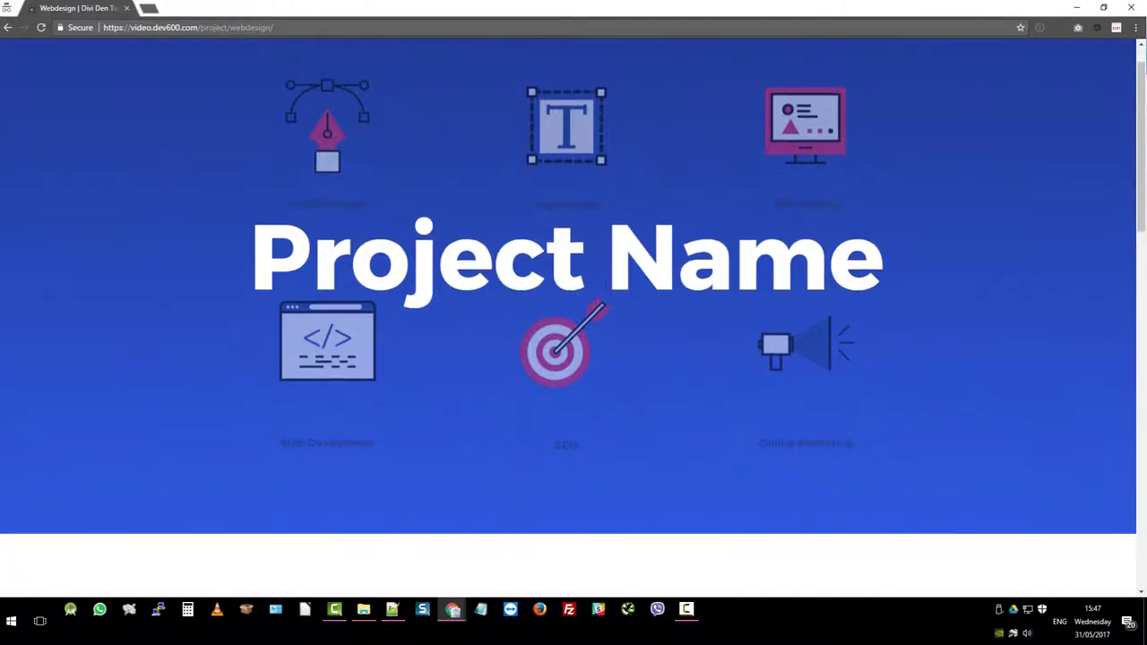
{"action": "scroll", "coordinate": [649, 175], "scroll_direction": "down", "scroll_amount": 5}
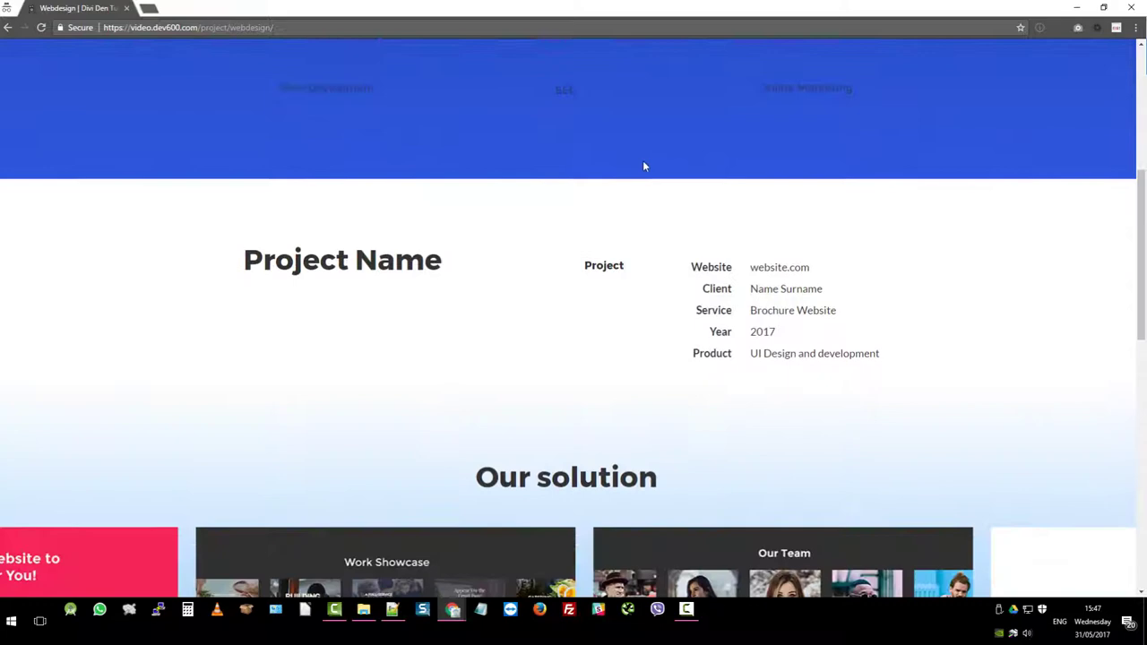
{"action": "scroll", "coordinate": [674, 167], "scroll_direction": "up", "scroll_amount": 2}
{"action": "scroll", "coordinate": [674, 167], "scroll_direction": "down", "scroll_amount": 6}
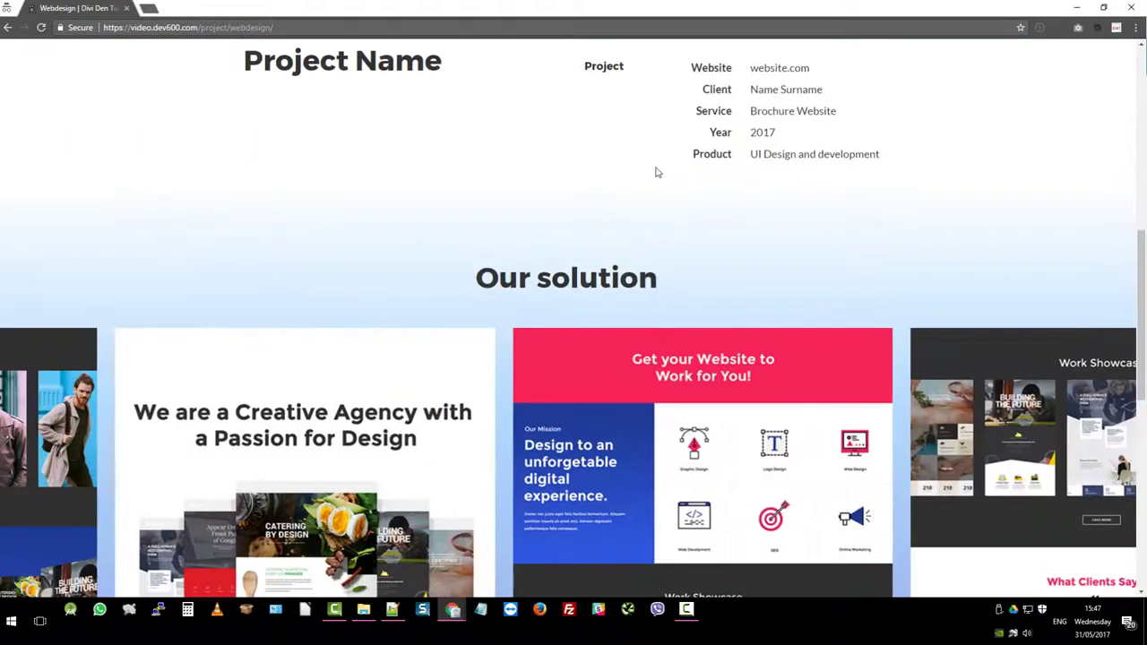
{"action": "scroll", "coordinate": [636, 177], "scroll_direction": "down", "scroll_amount": 3}
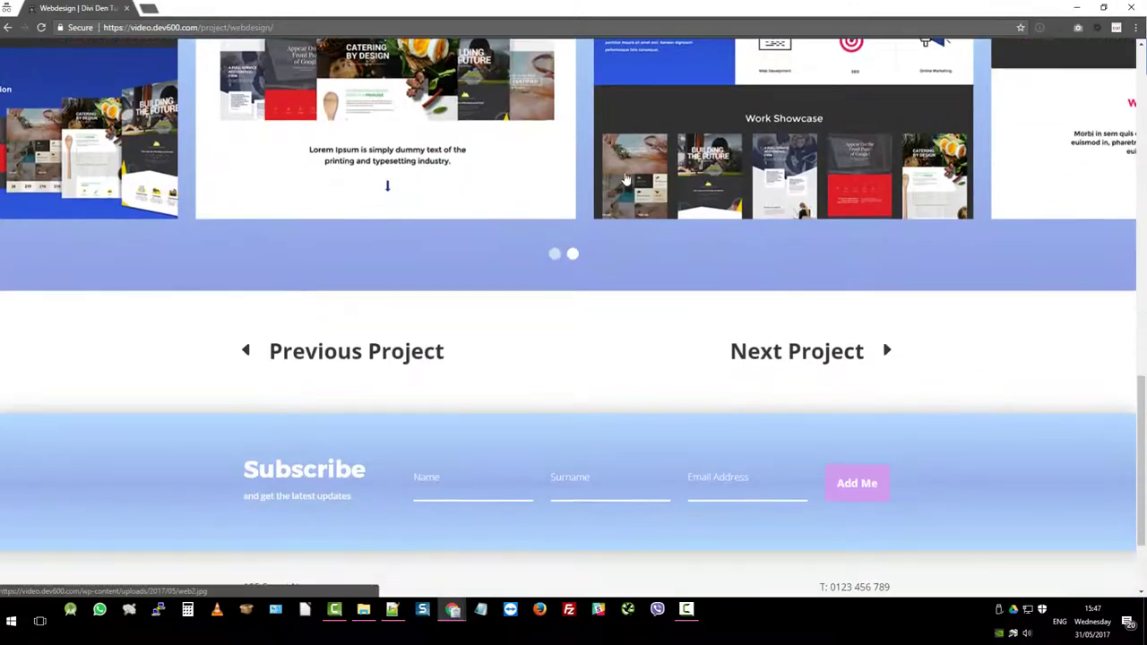
{"action": "scroll", "coordinate": [623, 178], "scroll_direction": "up", "scroll_amount": 1}
{"action": "scroll", "coordinate": [623, 178], "scroll_direction": "up", "scroll_amount": 4}
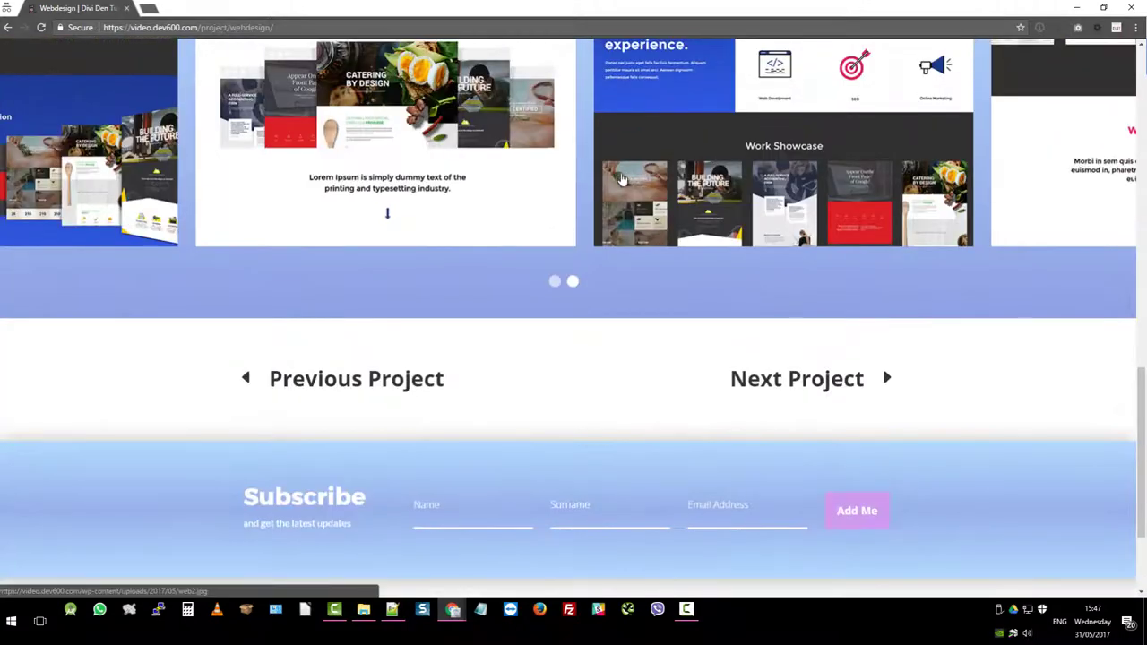
{"action": "scroll", "coordinate": [623, 178], "scroll_direction": "down", "scroll_amount": 1}
Step: Move on to the Things to life project and scroll down to its carousel
{"action": "left_click", "coordinate": [777, 505]}
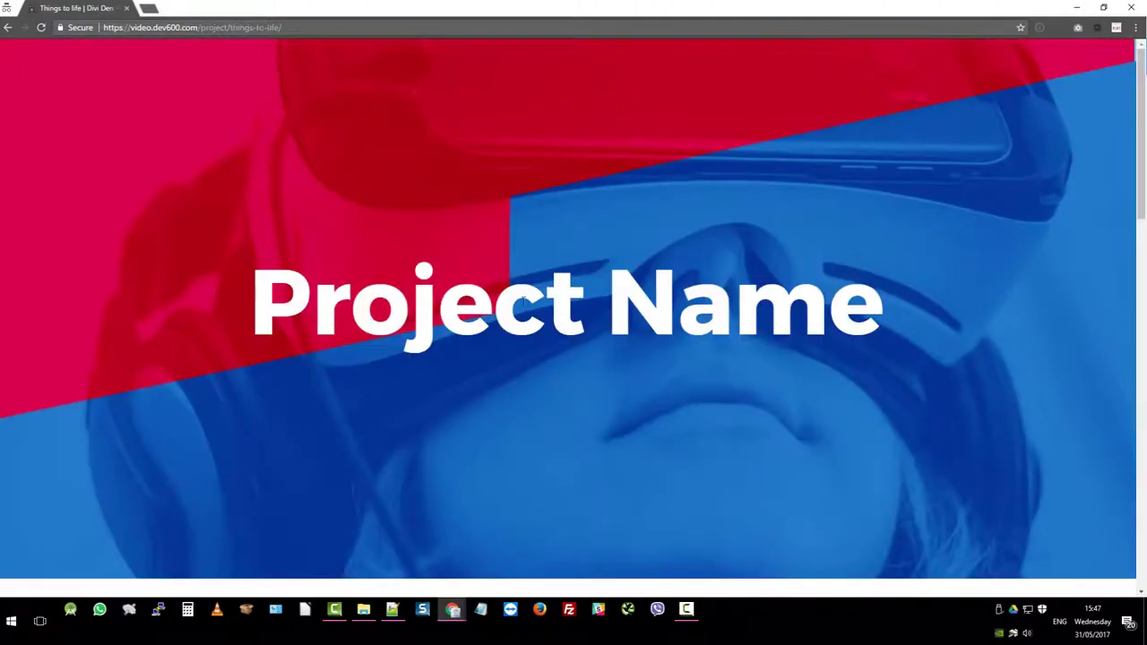
{"action": "scroll", "coordinate": [691, 305], "scroll_direction": "down", "scroll_amount": 10}
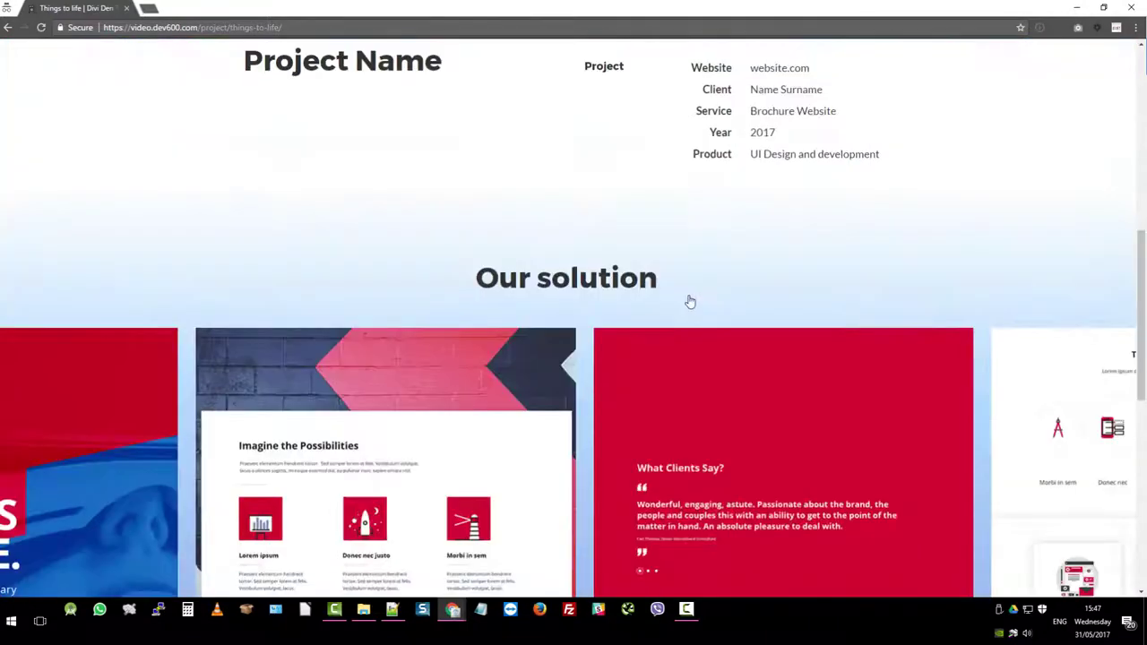
{"action": "scroll", "coordinate": [689, 294], "scroll_direction": "down", "scroll_amount": 3}
{"action": "scroll", "coordinate": [711, 277], "scroll_direction": "up", "scroll_amount": 2}
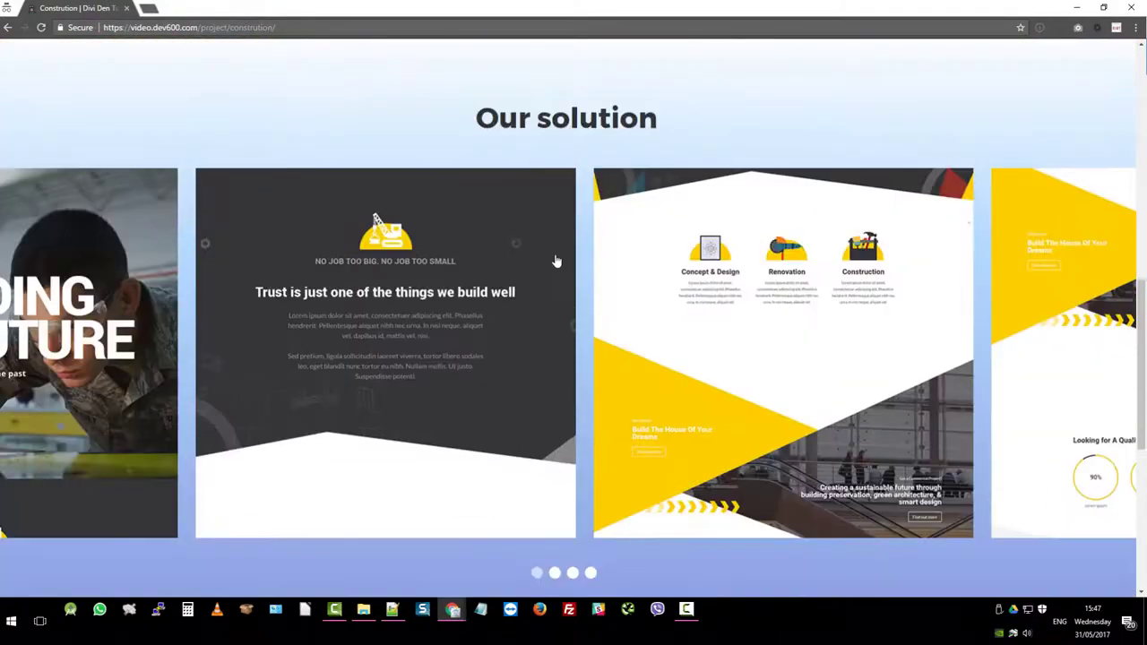
{"action": "scroll", "coordinate": [556, 260], "scroll_direction": "down", "scroll_amount": 5}
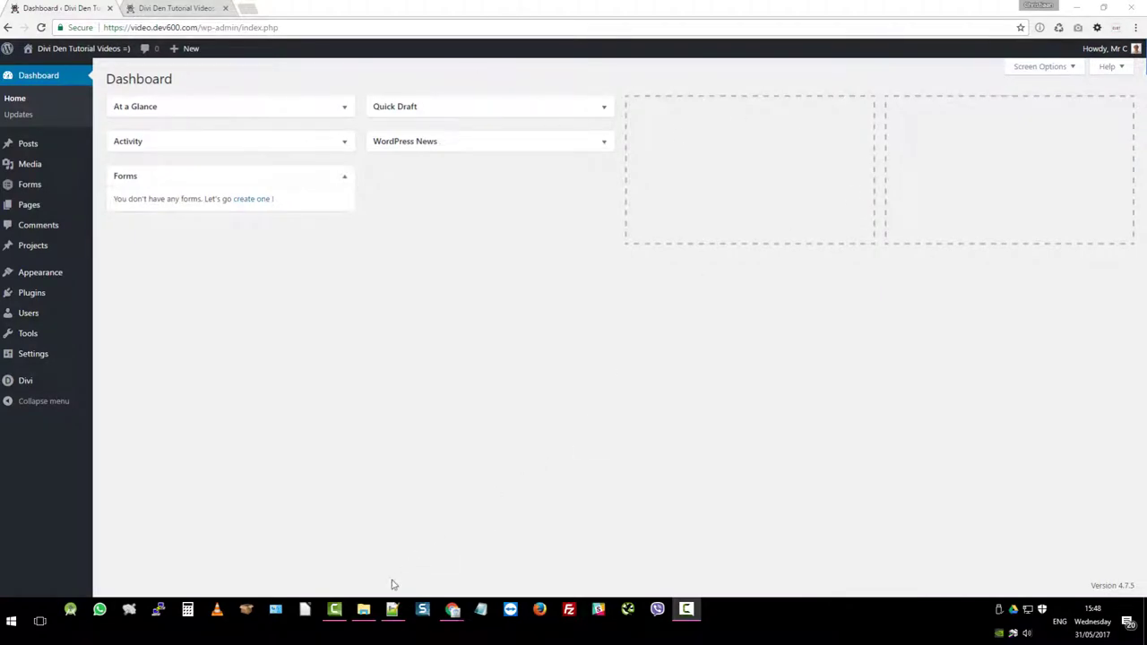
Step: Bring the 3D Portfolio Divi Layout Pack folder window in front of the browser
{"action": "left_click", "coordinate": [365, 617]}
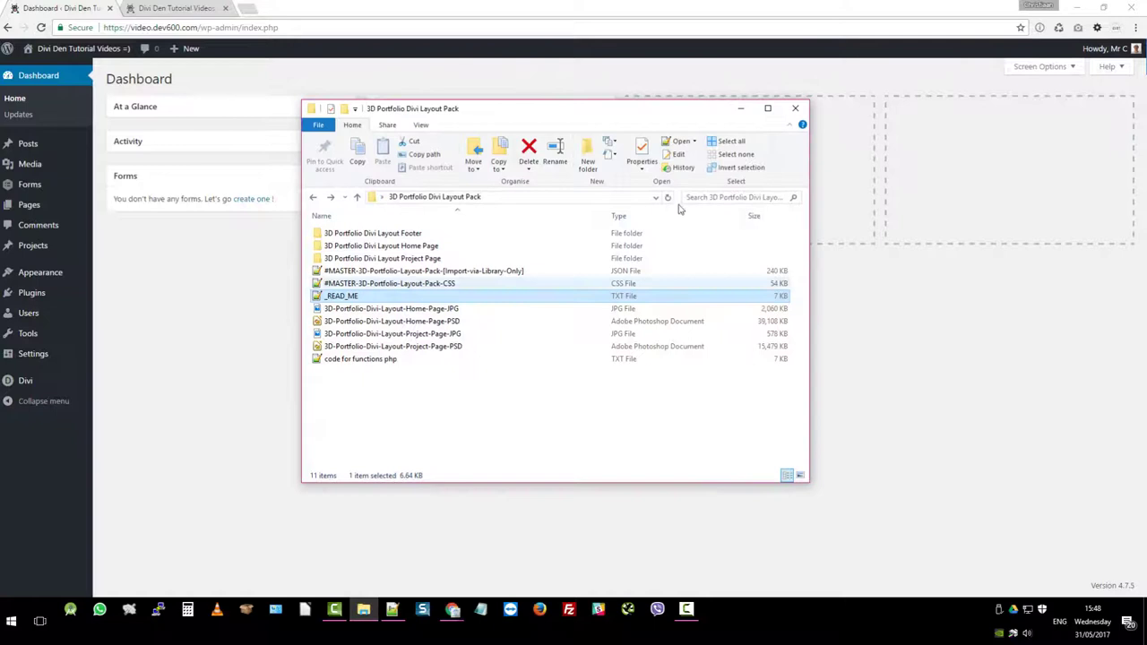
{"action": "left_click", "coordinate": [1086, 12]}
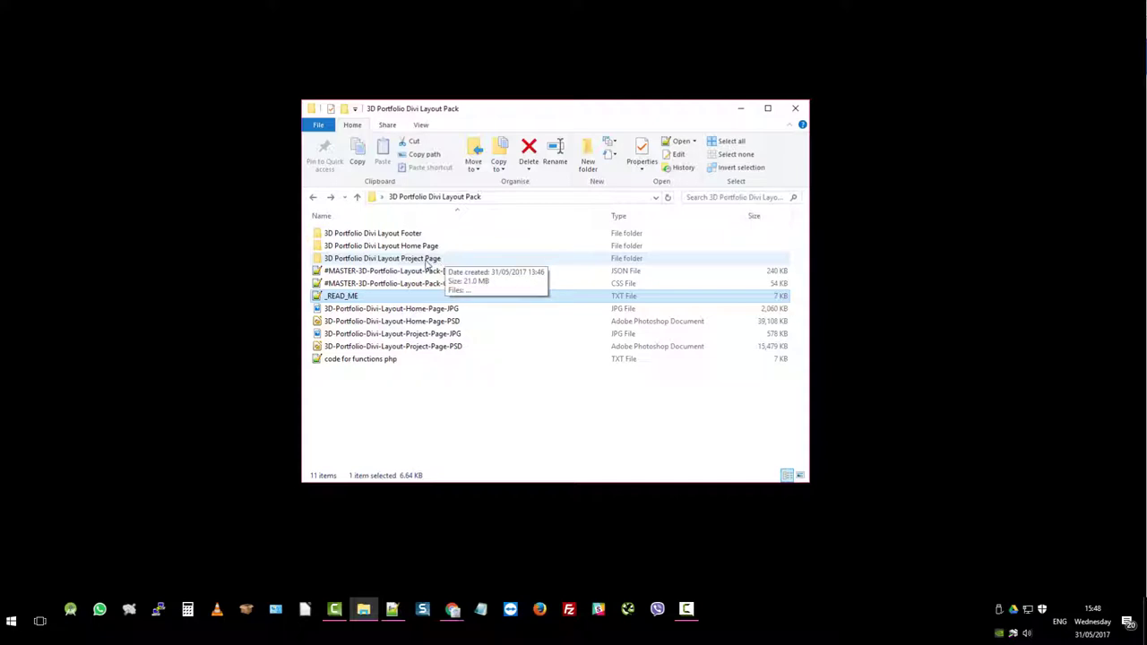
{"action": "double_click", "coordinate": [427, 260]}
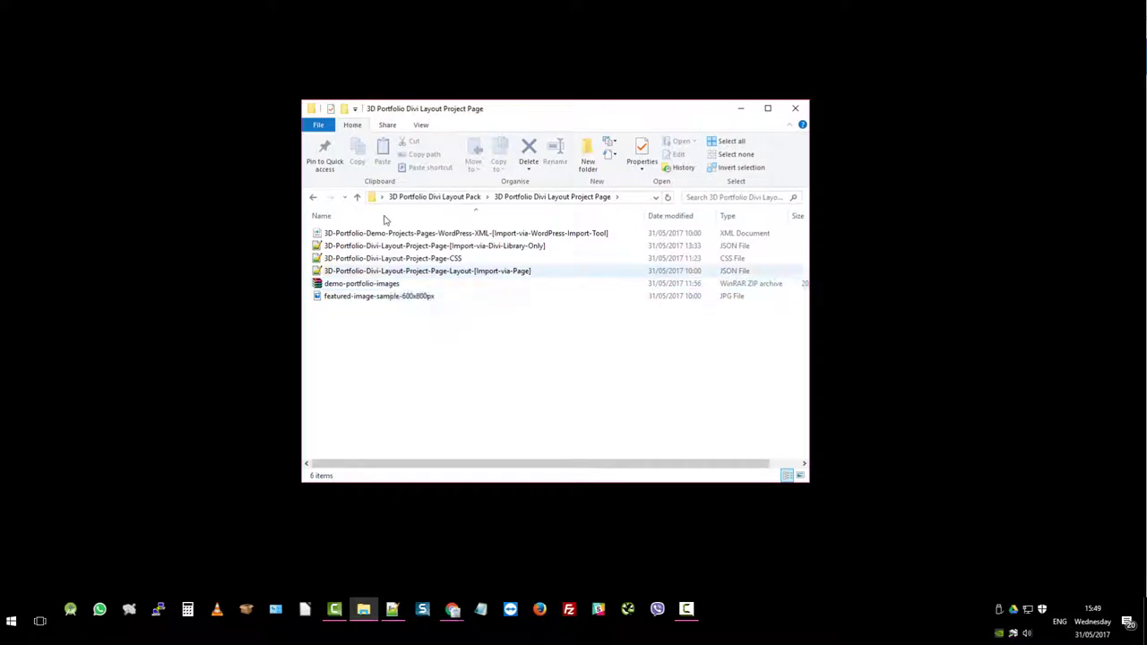
{"action": "left_click", "coordinate": [314, 199]}
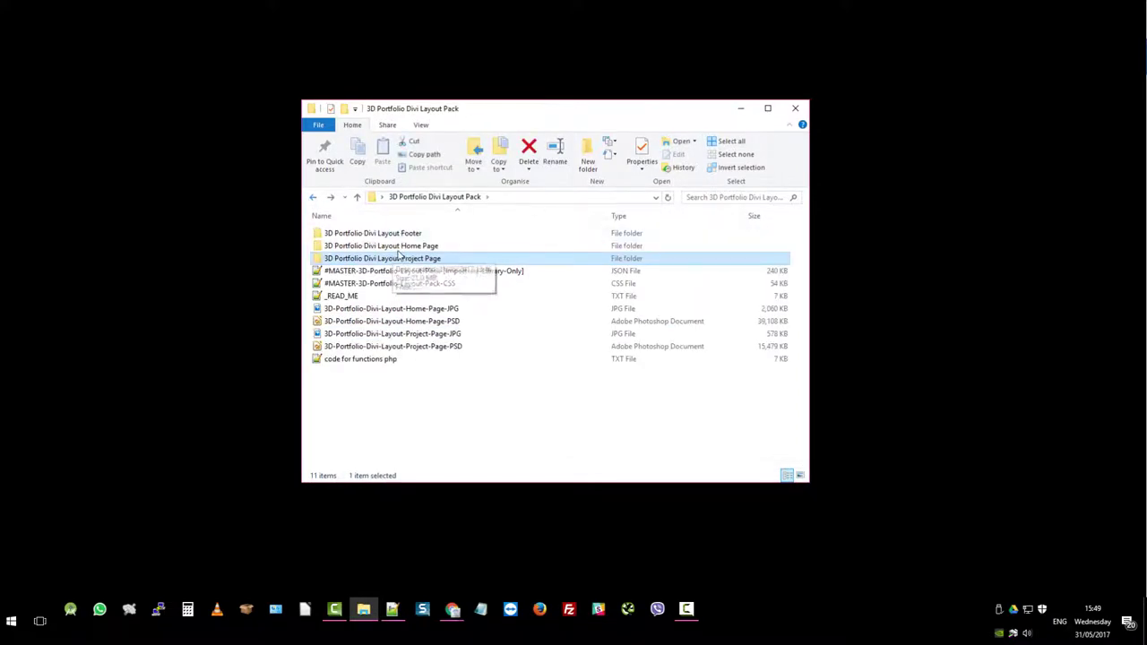
Step: Look inside the Home Page and Footer layout folders, then select the 'code for functions php' file
{"action": "double_click", "coordinate": [402, 251]}
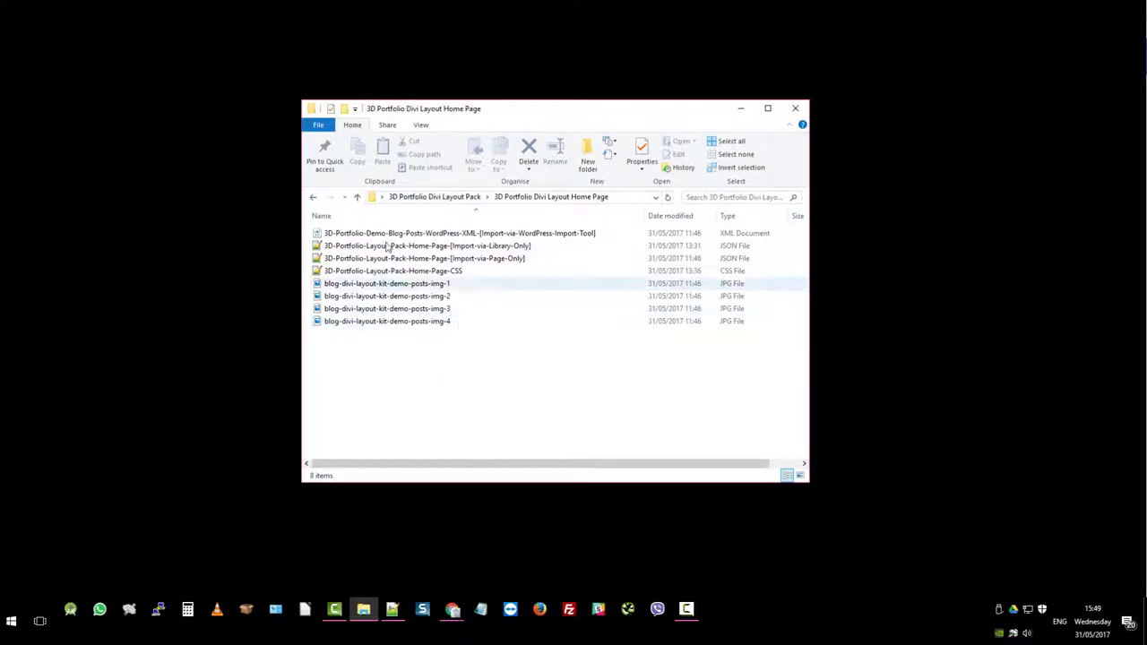
{"action": "left_click", "coordinate": [314, 197]}
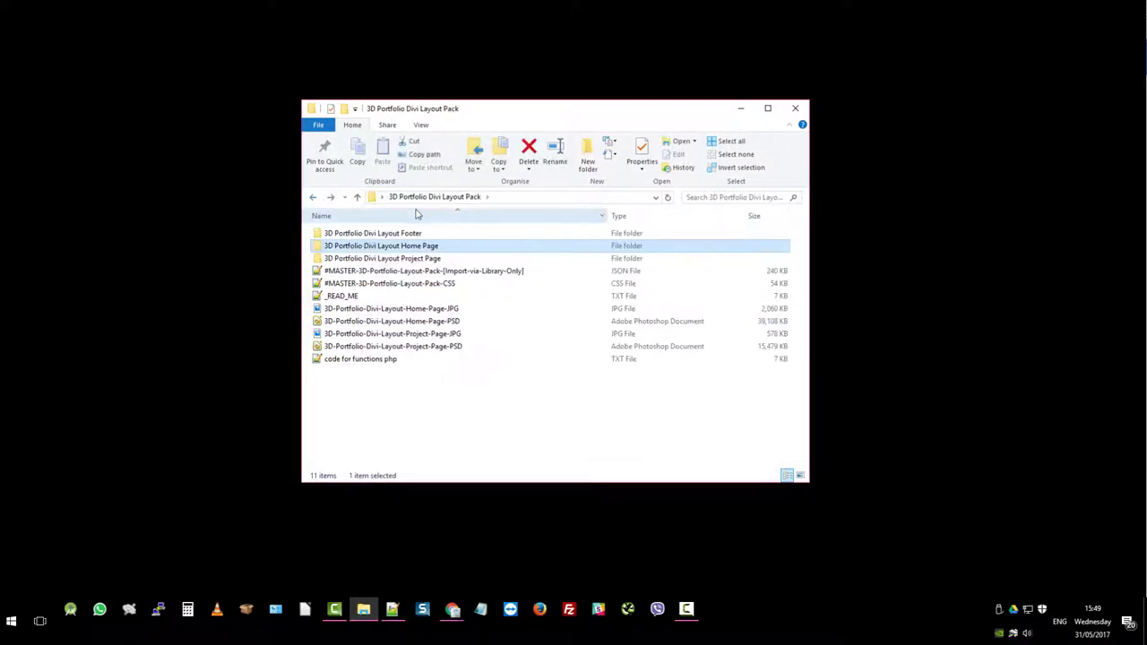
{"action": "double_click", "coordinate": [429, 235]}
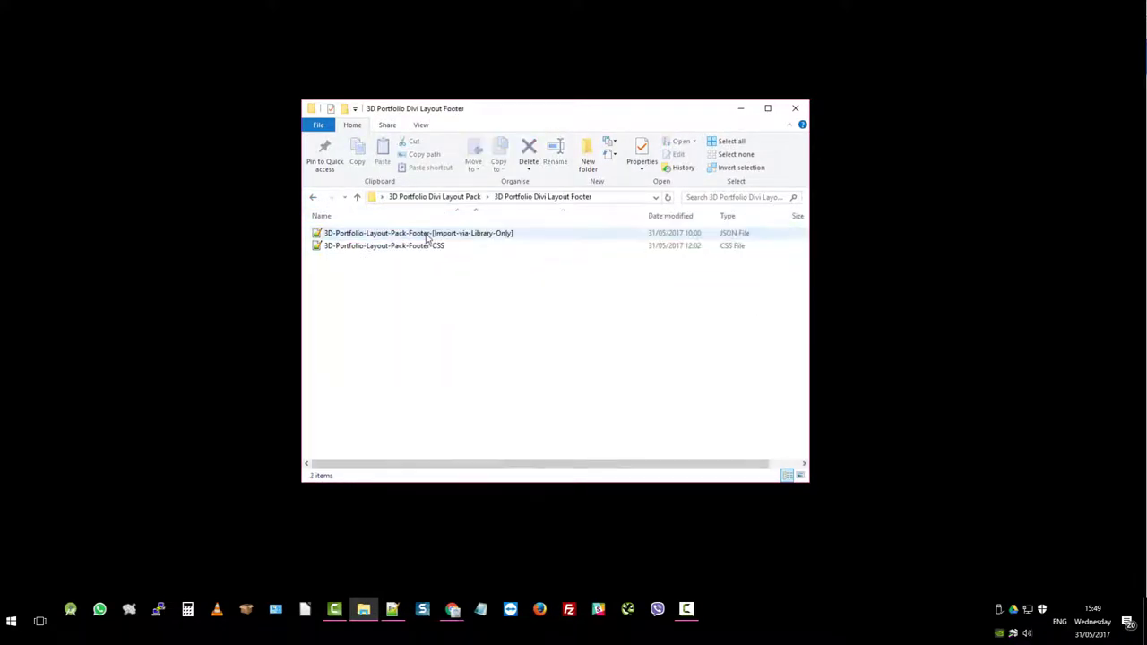
{"action": "left_click", "coordinate": [314, 197]}
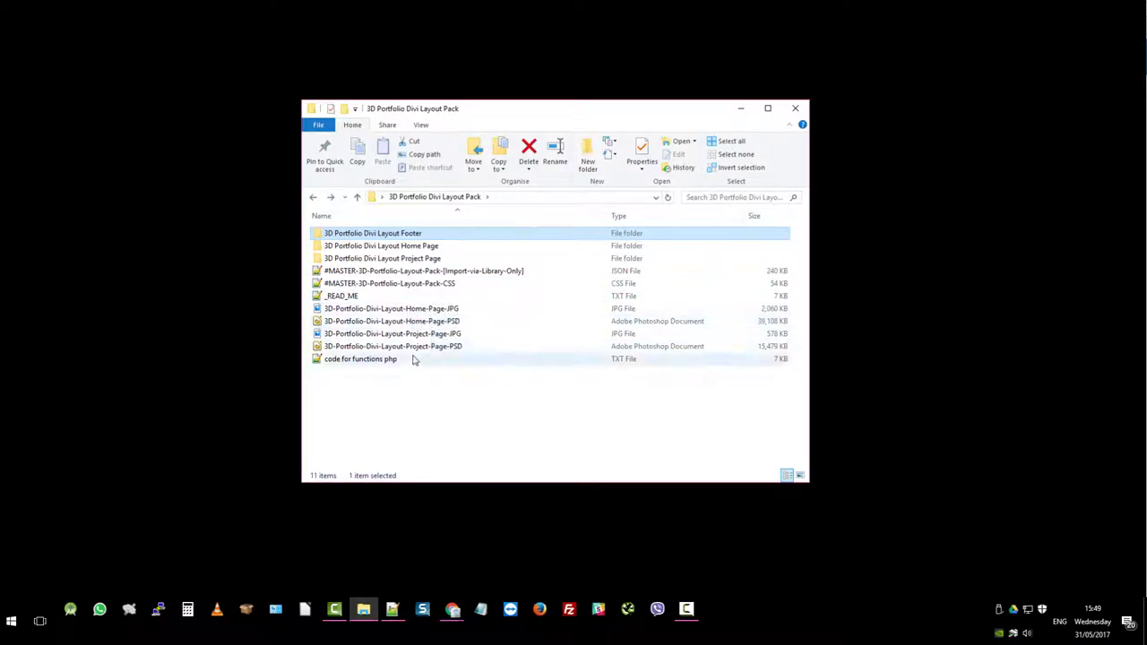
{"action": "left_click", "coordinate": [360, 360]}
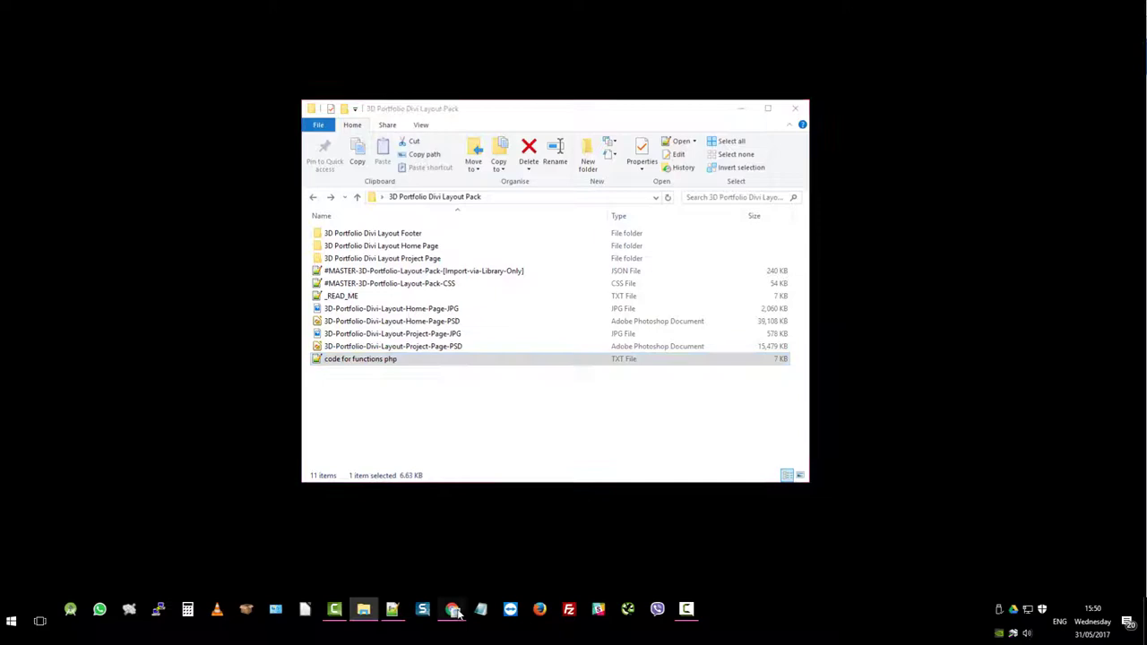
Step: Bring the browser forward and flip between the Dashboard and home page tabs, ending on the home page
{"action": "mouse_move", "coordinate": [451, 613]}
{"action": "left_click", "coordinate": [532, 572]}
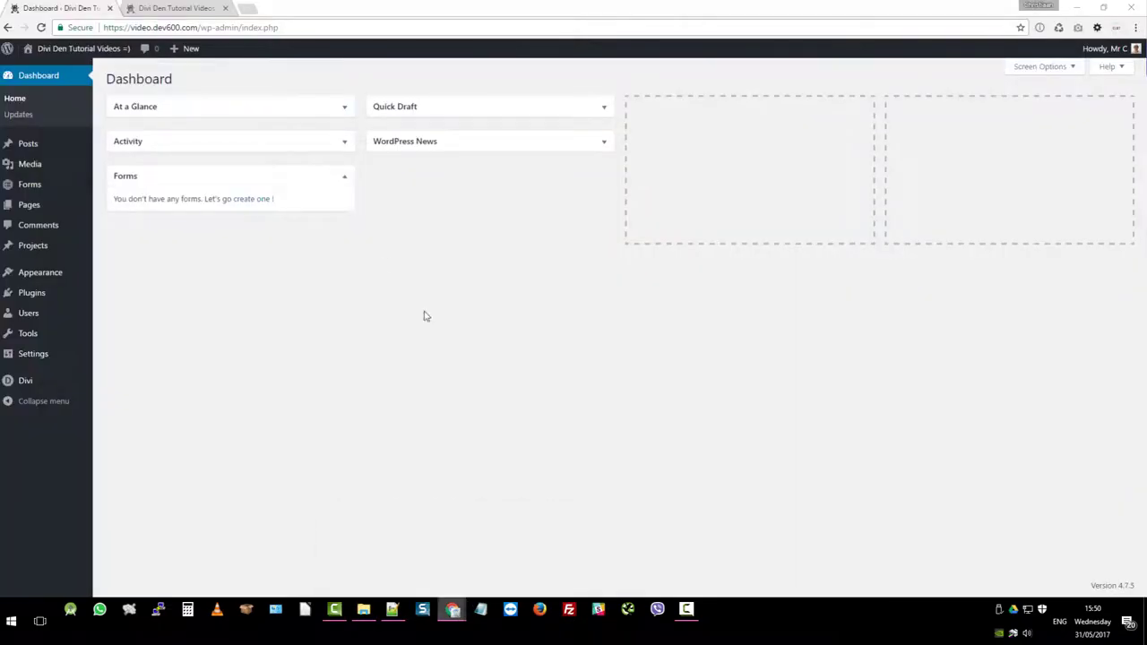
{"action": "left_click", "coordinate": [204, 8]}
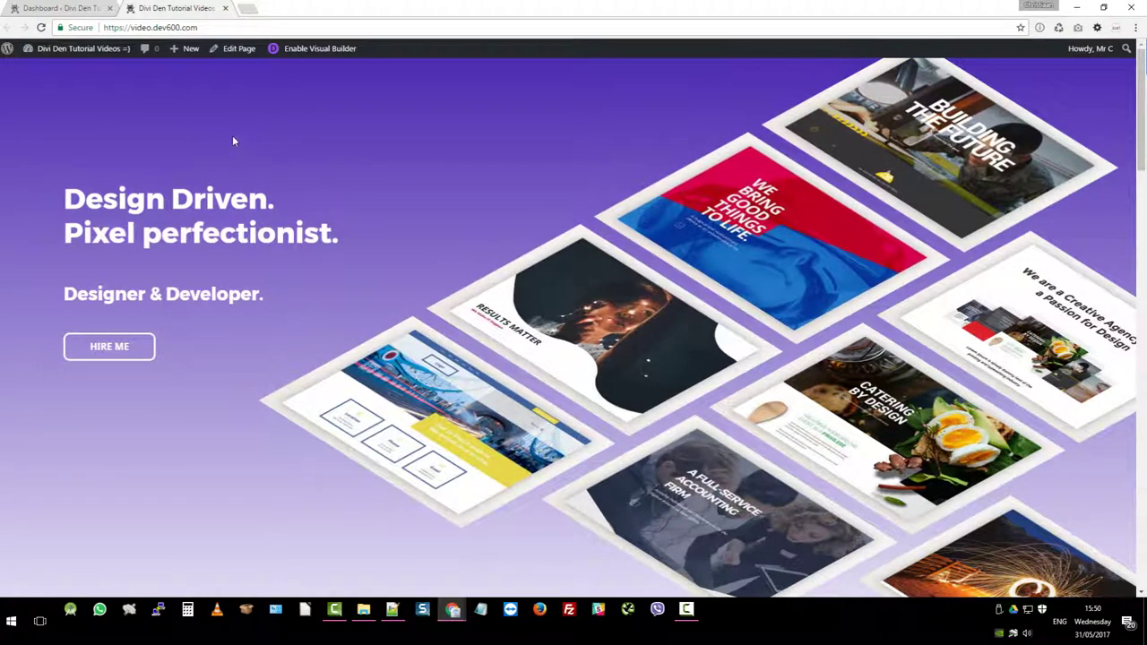
{"action": "mouse_move", "coordinate": [188, 49]}
{"action": "left_click", "coordinate": [53, 8]}
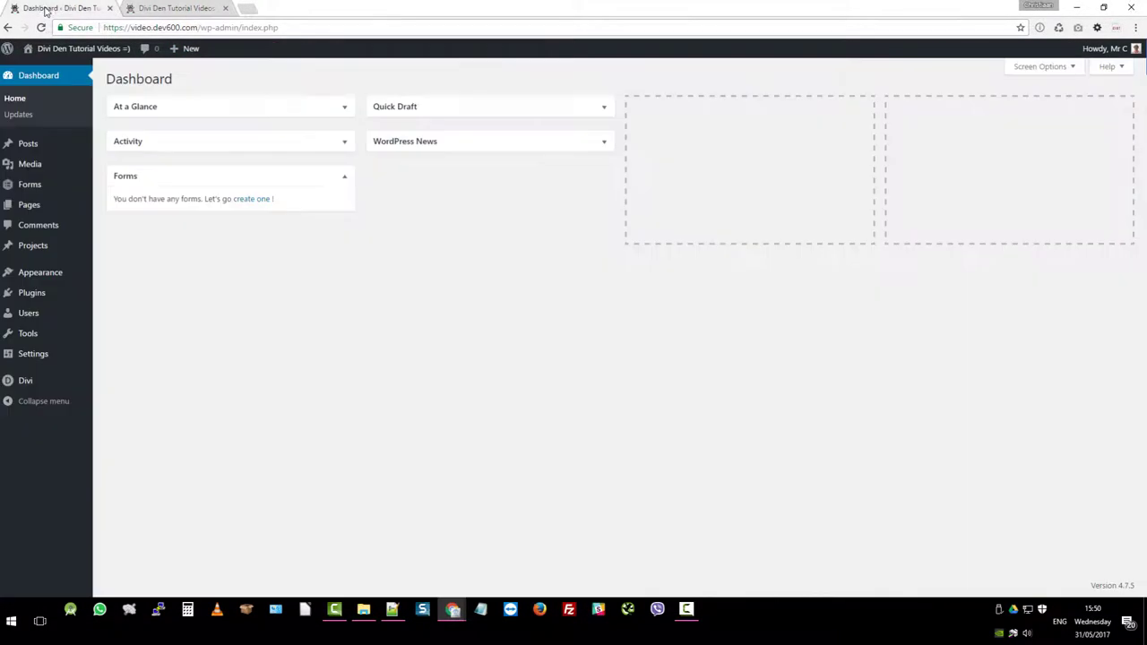
{"action": "left_click", "coordinate": [172, 8]}
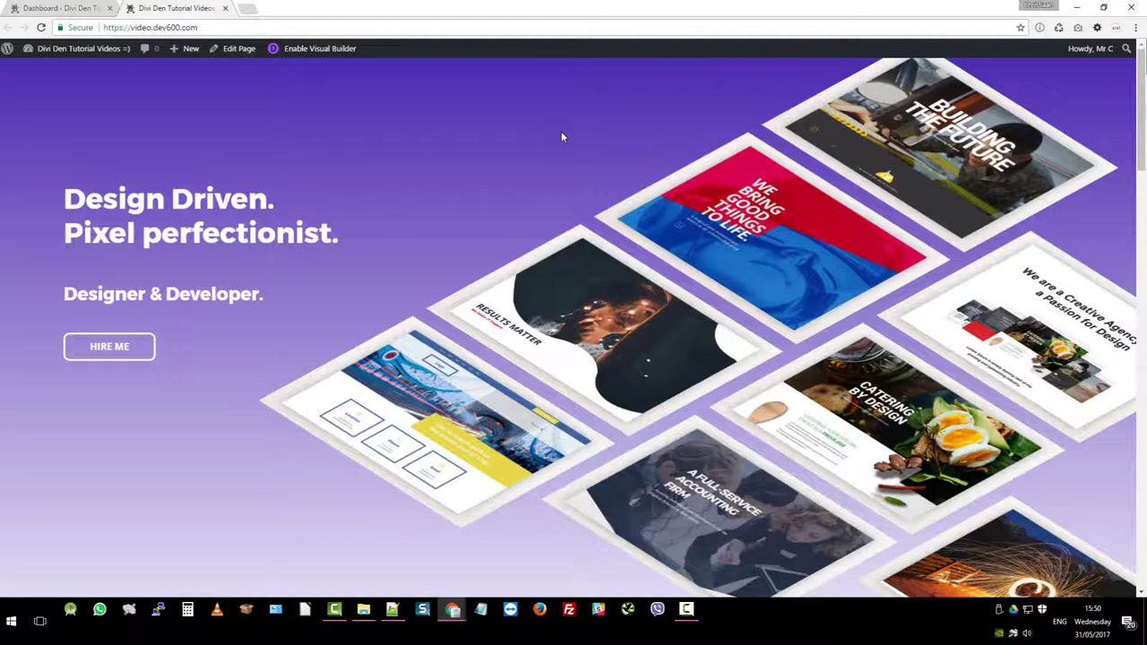
Step: From the Dashboard's Posts list, edit the second 'Blog title lorem ipsum' post and scroll its editor
{"action": "left_click", "coordinate": [58, 8]}
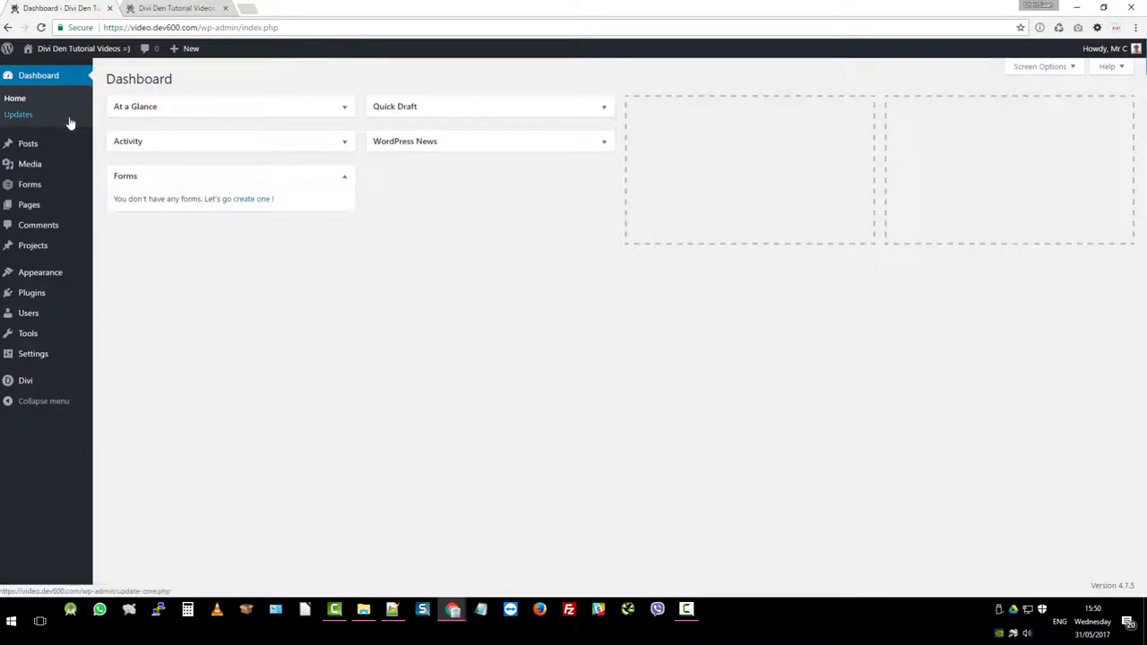
{"action": "left_click", "coordinate": [38, 143]}
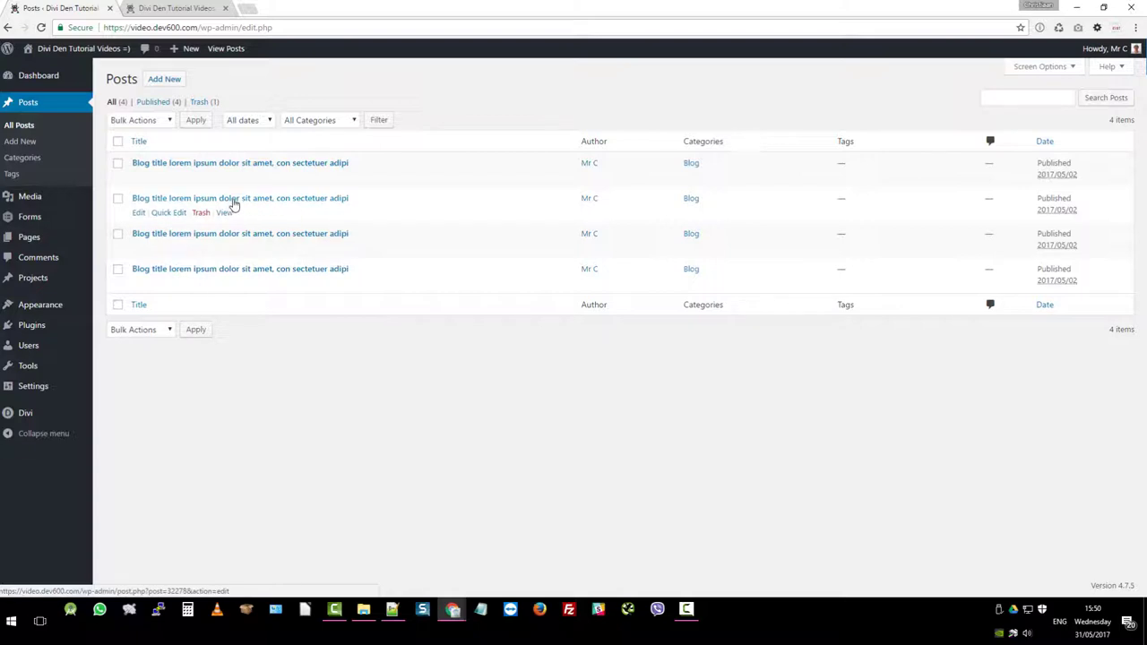
{"action": "left_click", "coordinate": [177, 201]}
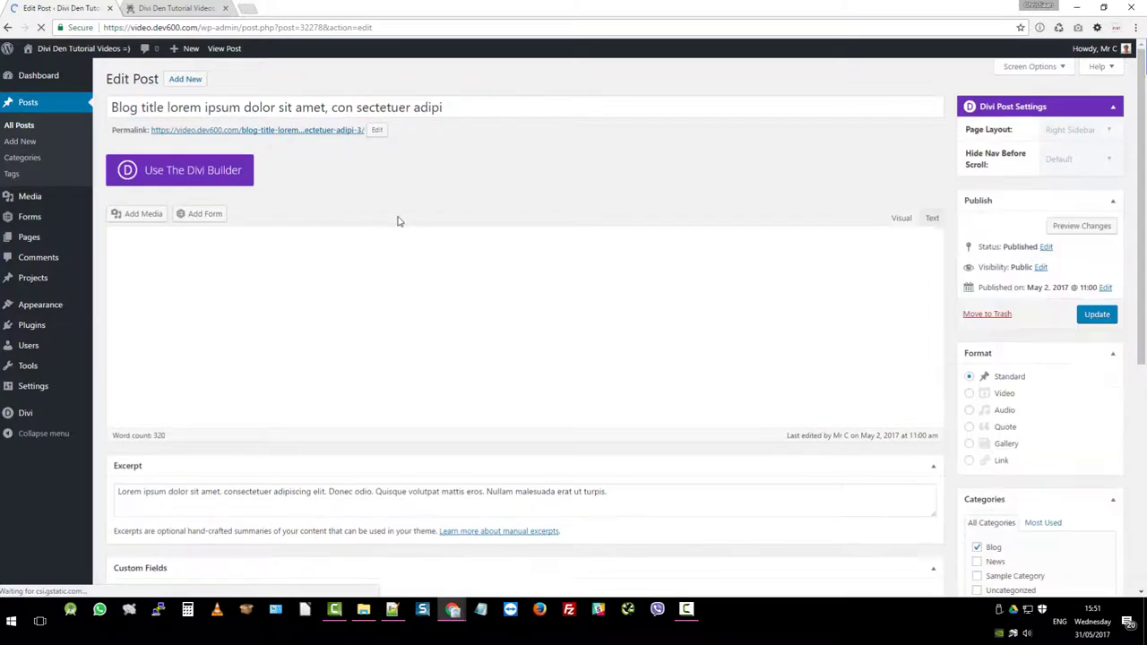
{"action": "scroll", "coordinate": [708, 296], "scroll_direction": "down", "scroll_amount": 5}
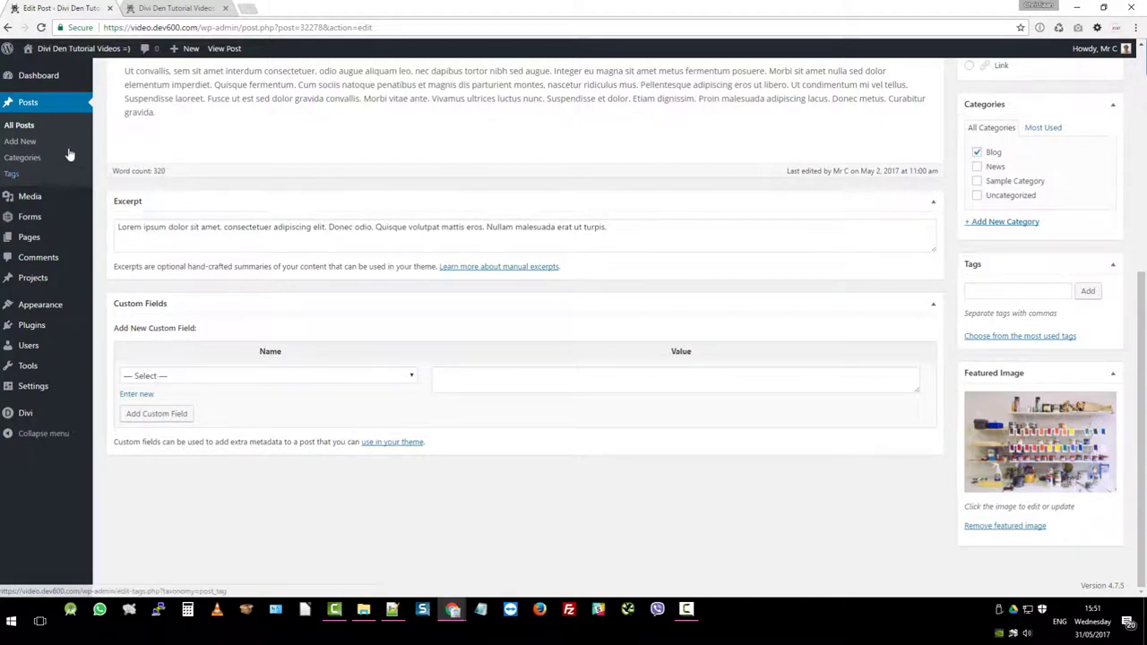
Step: Open the Constrution project from the Projects list for editing
{"action": "mouse_move", "coordinate": [75, 218]}
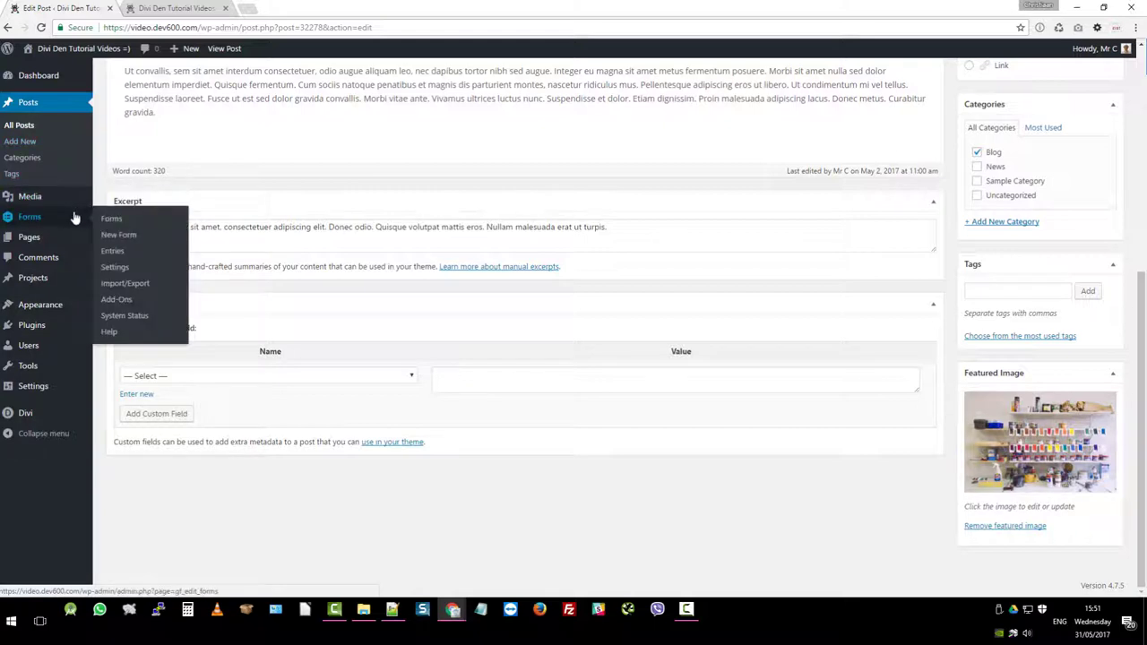
{"action": "mouse_move", "coordinate": [41, 282]}
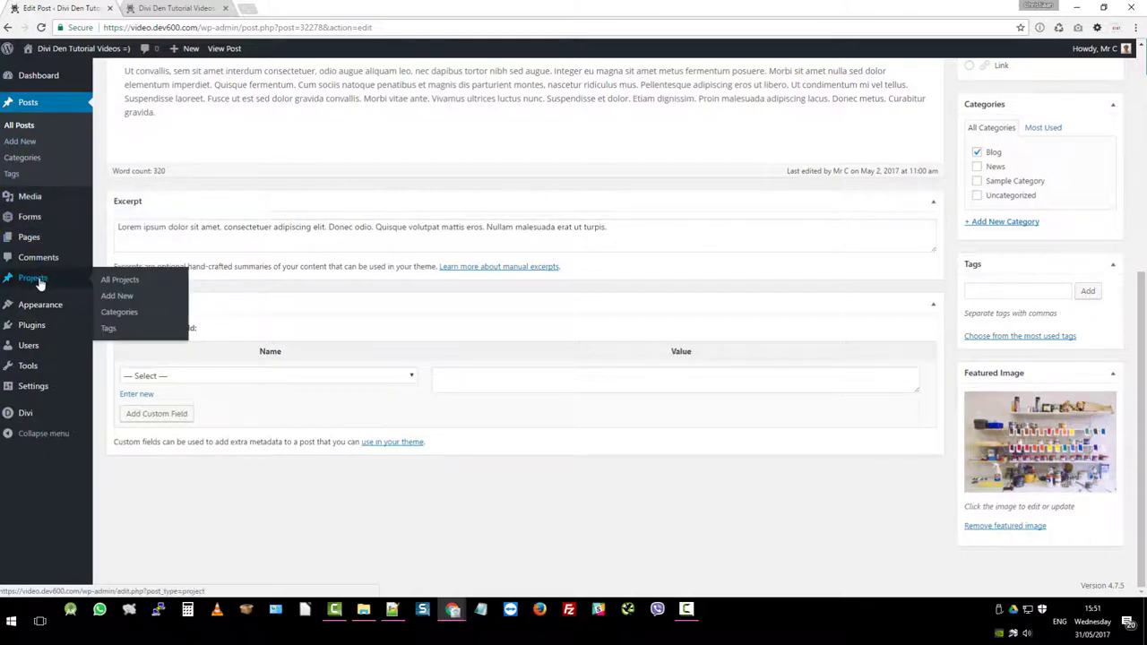
{"action": "left_click", "coordinate": [39, 281]}
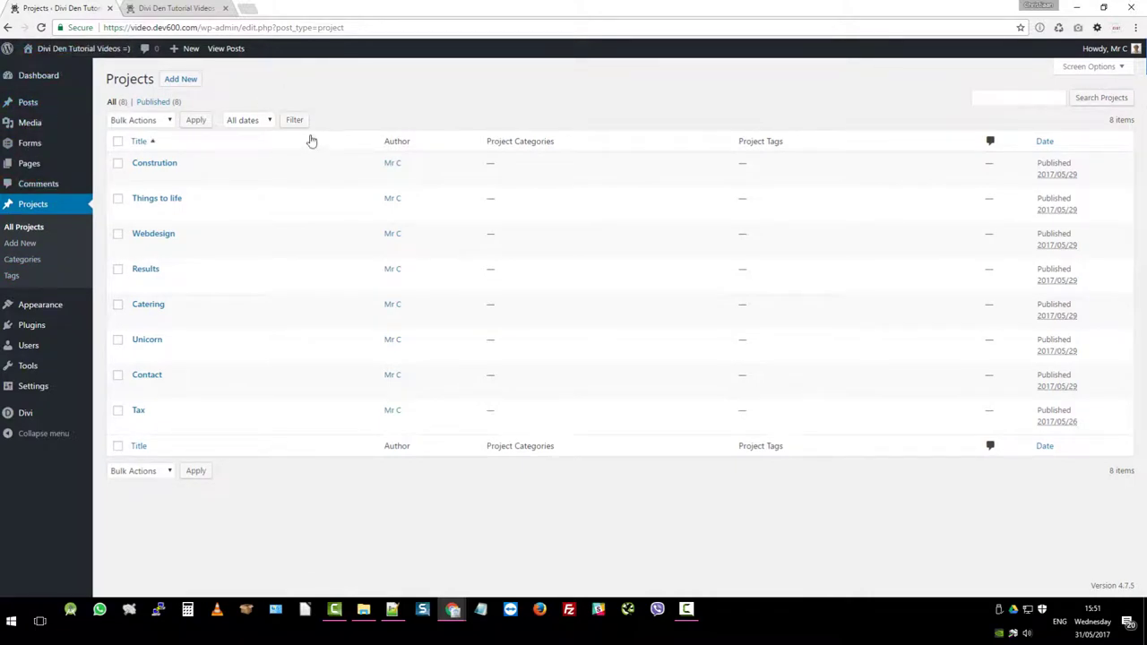
{"action": "mouse_move", "coordinate": [161, 162]}
{"action": "left_click", "coordinate": [159, 164]}
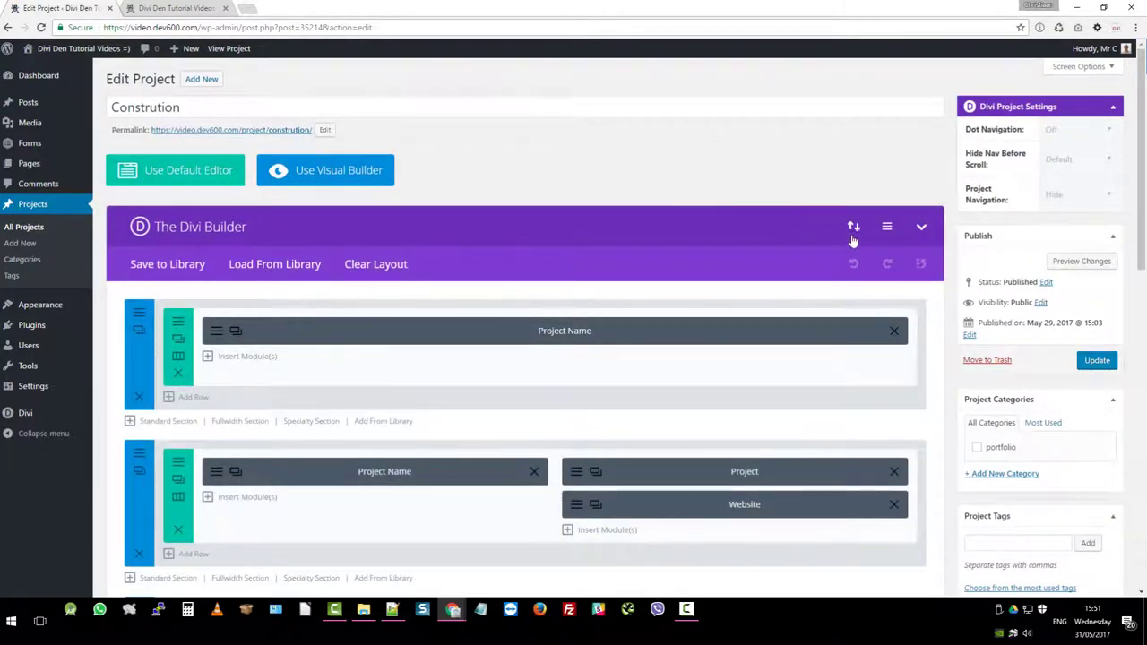
Step: Check the builder settings, Portability and Add From Library options, closing each without changes
{"action": "left_click", "coordinate": [888, 230]}
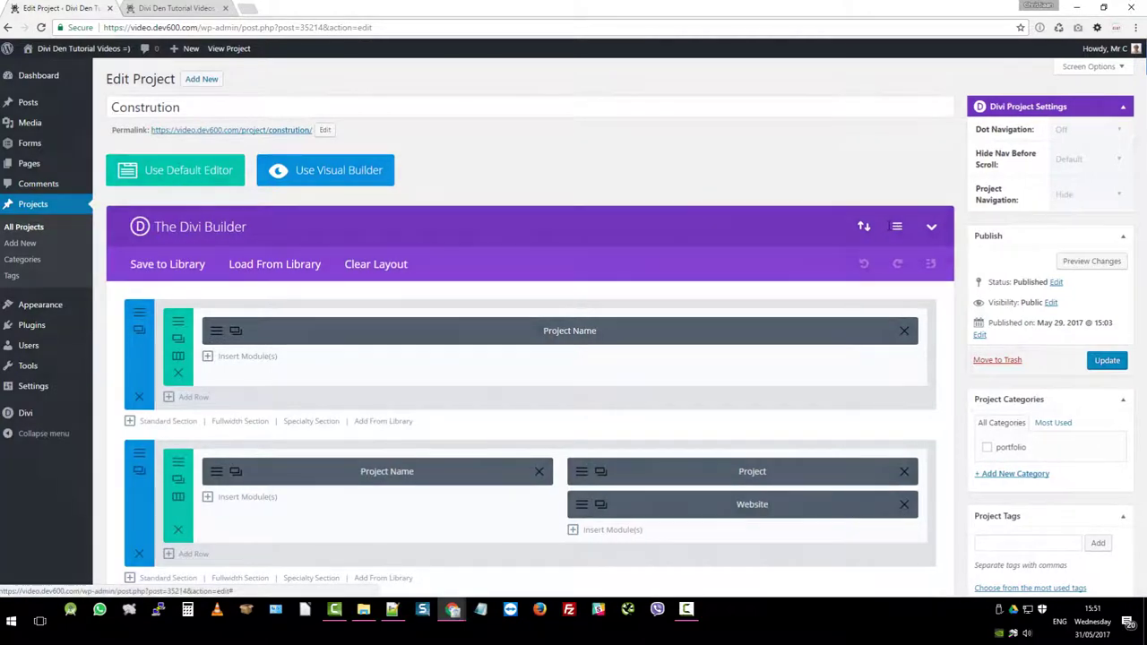
{"action": "left_click", "coordinate": [685, 181]}
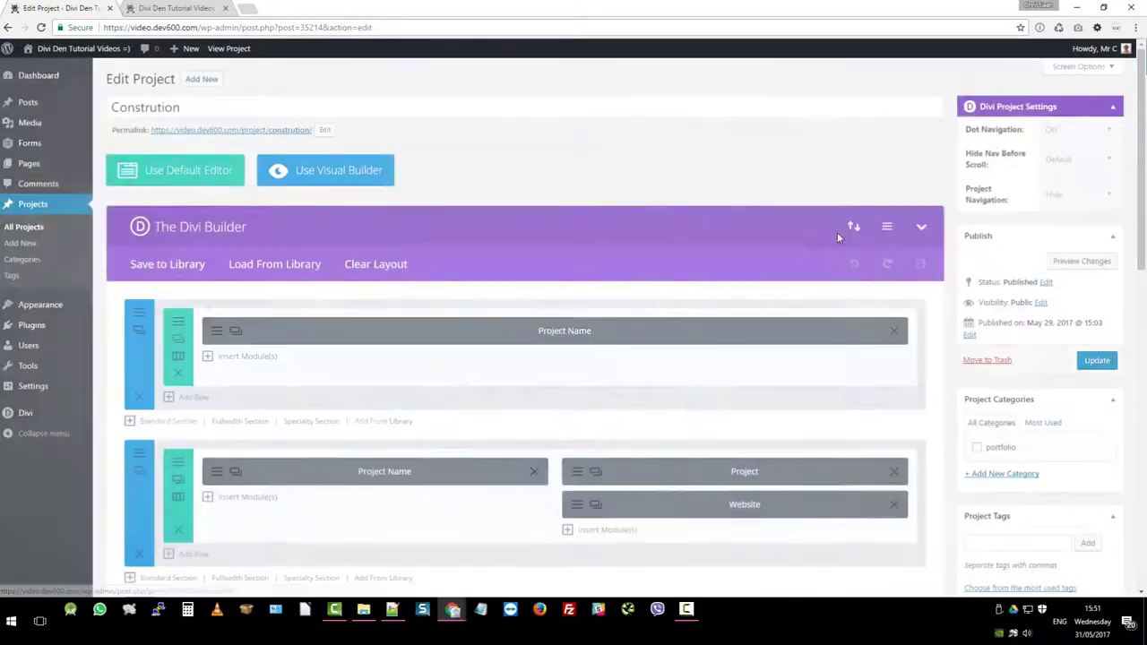
{"action": "left_click", "coordinate": [852, 229]}
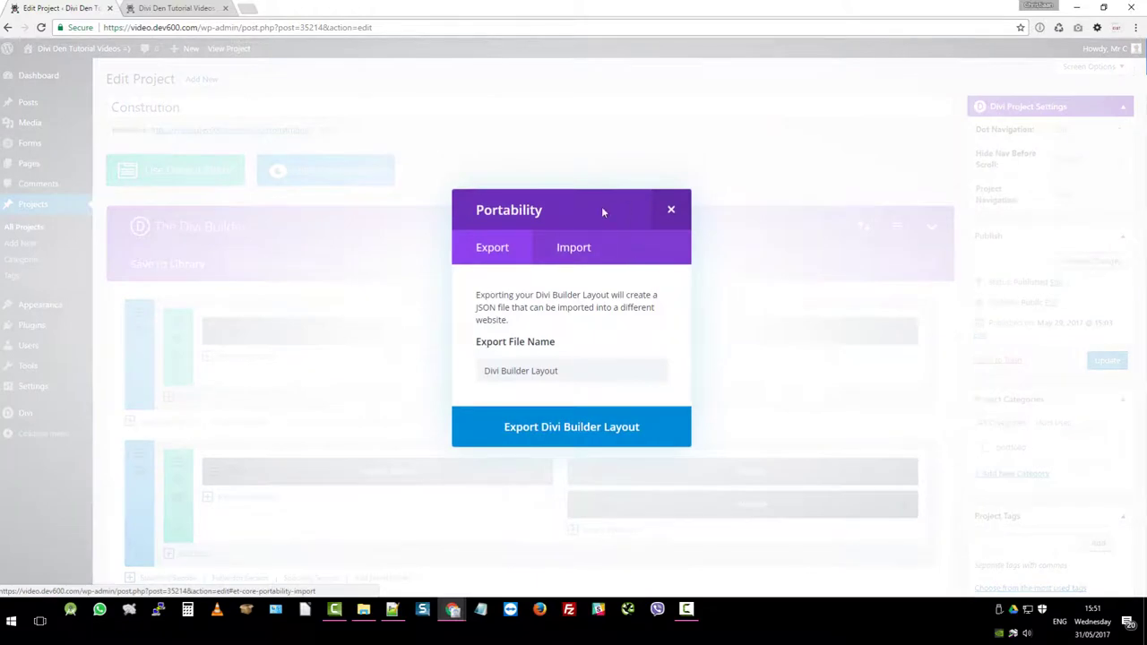
{"action": "left_click", "coordinate": [673, 211]}
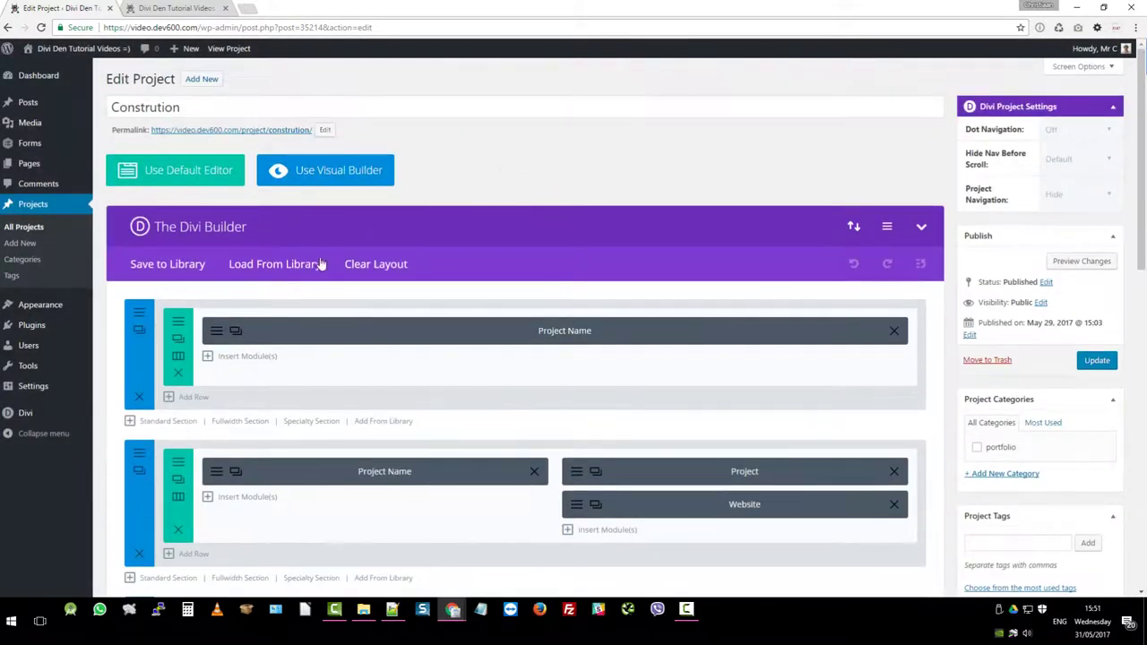
{"action": "left_click", "coordinate": [300, 262]}
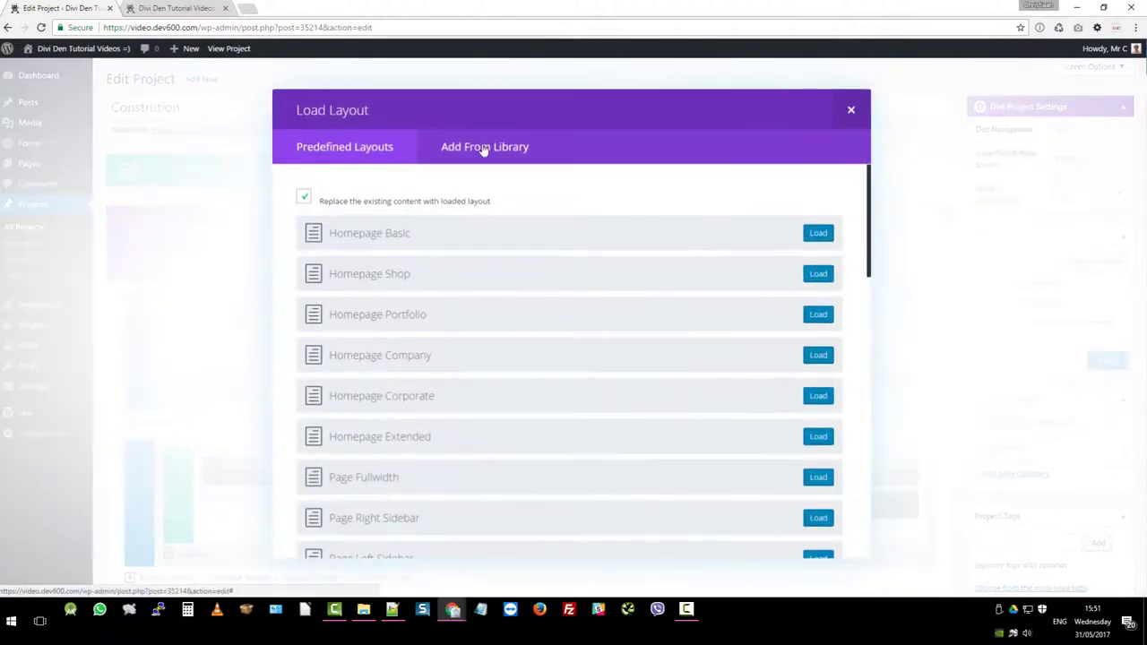
{"action": "left_click", "coordinate": [484, 148]}
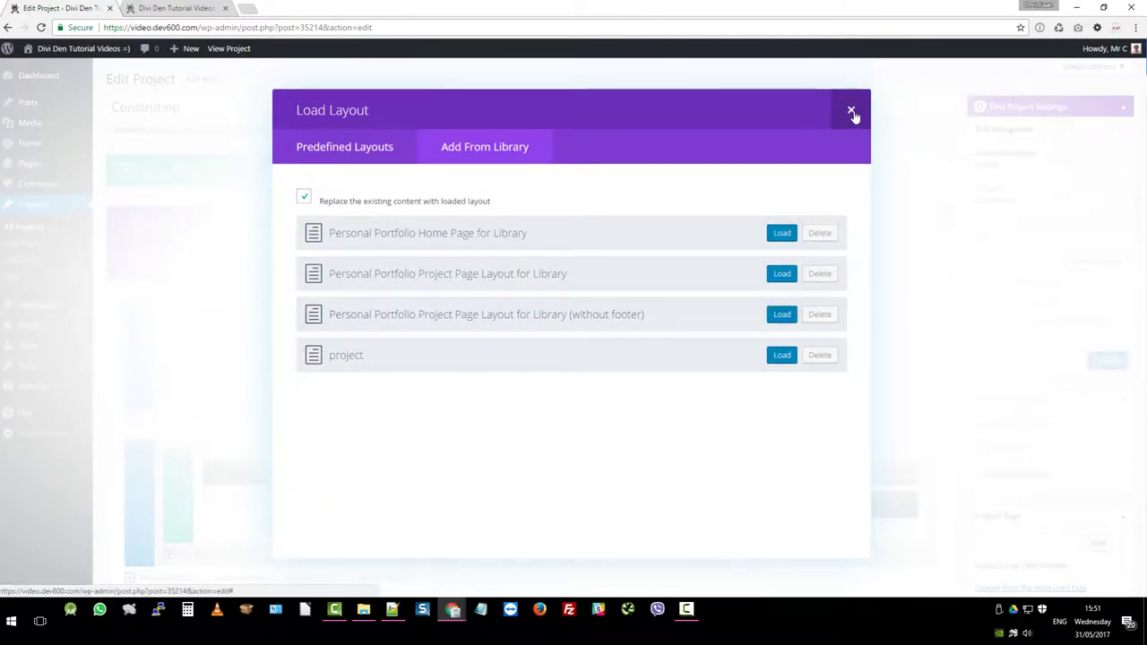
{"action": "left_click", "coordinate": [851, 111]}
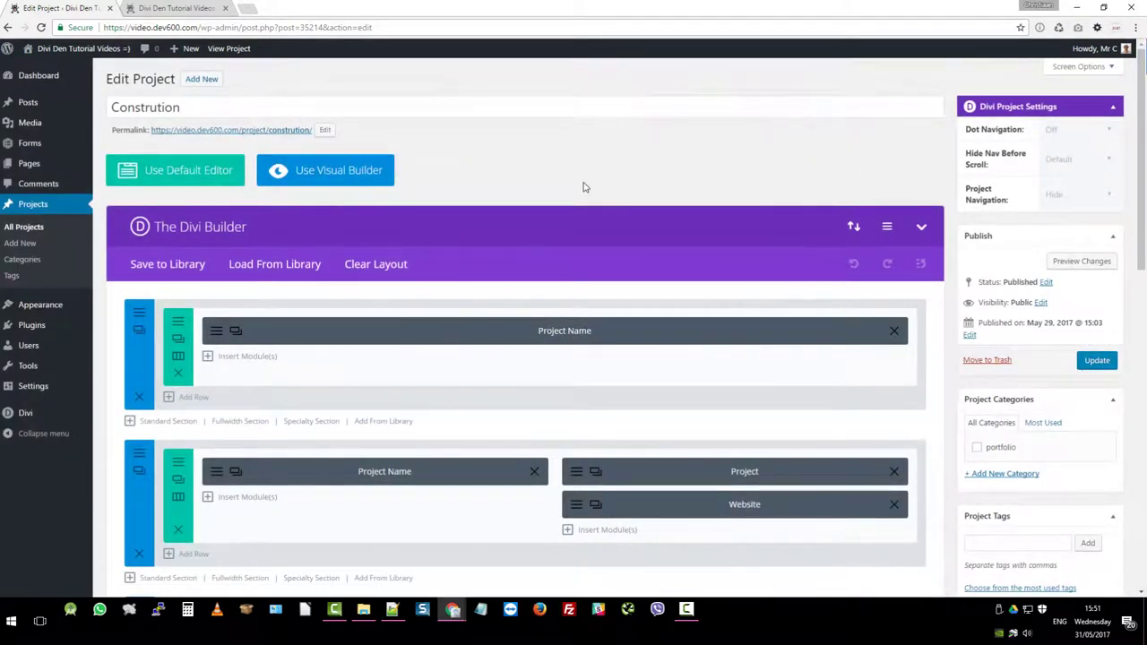
{"action": "scroll", "coordinate": [584, 188], "scroll_direction": "down", "scroll_amount": 1}
{"action": "scroll", "coordinate": [717, 215], "scroll_direction": "up", "scroll_amount": 1}
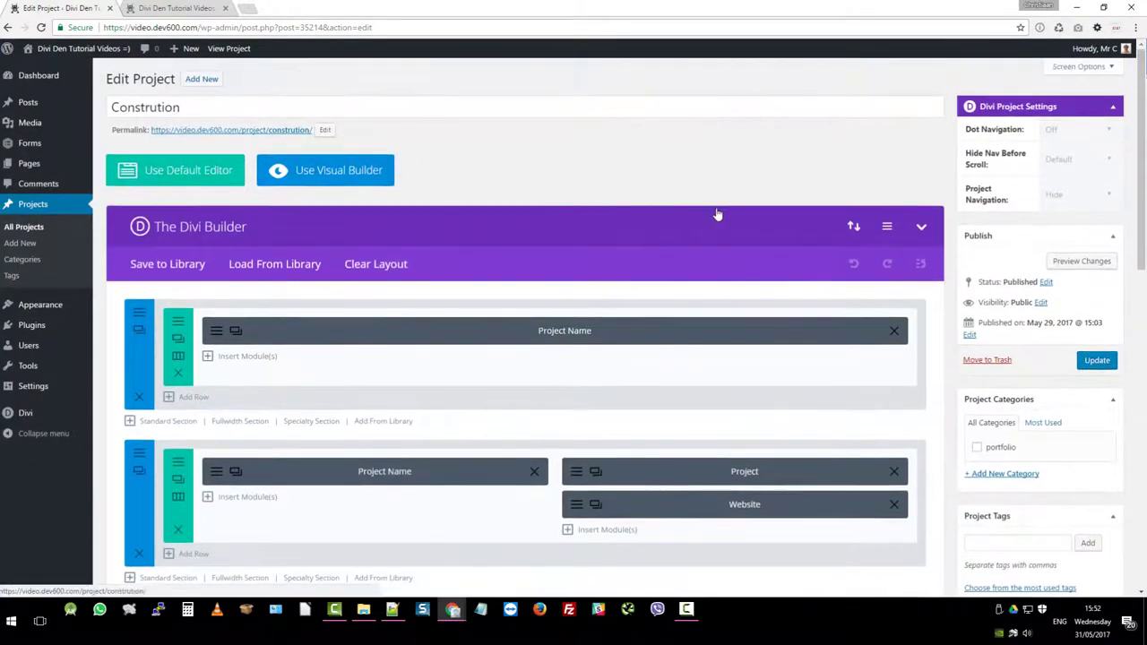
{"action": "scroll", "coordinate": [717, 215], "scroll_direction": "down", "scroll_amount": 5}
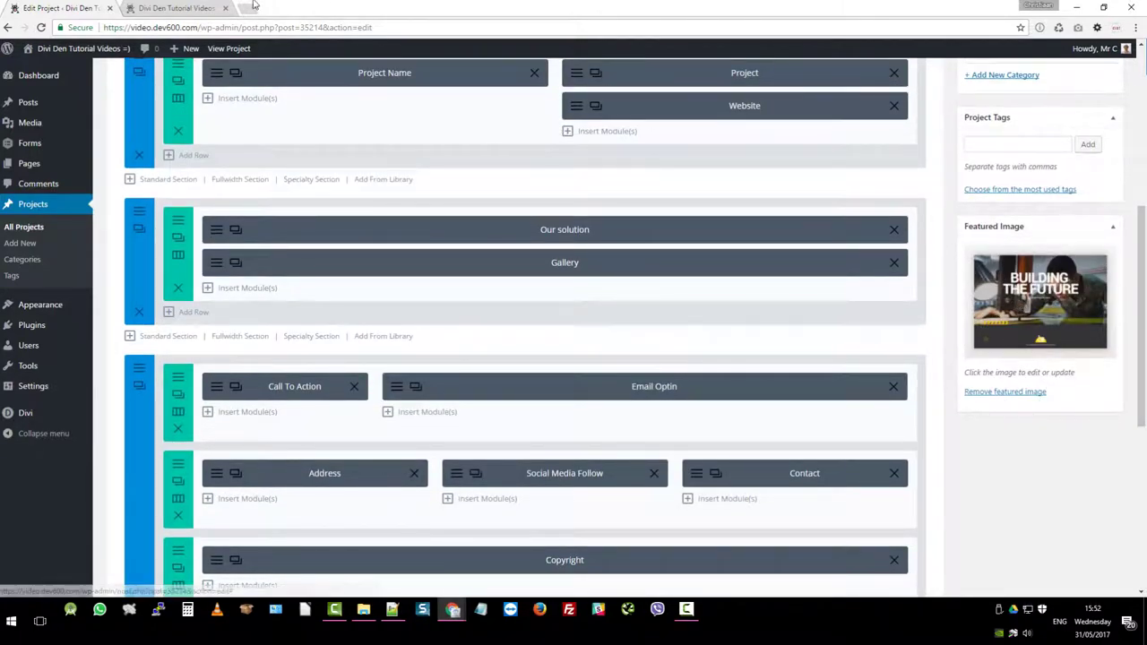
{"action": "left_click", "coordinate": [192, 9]}
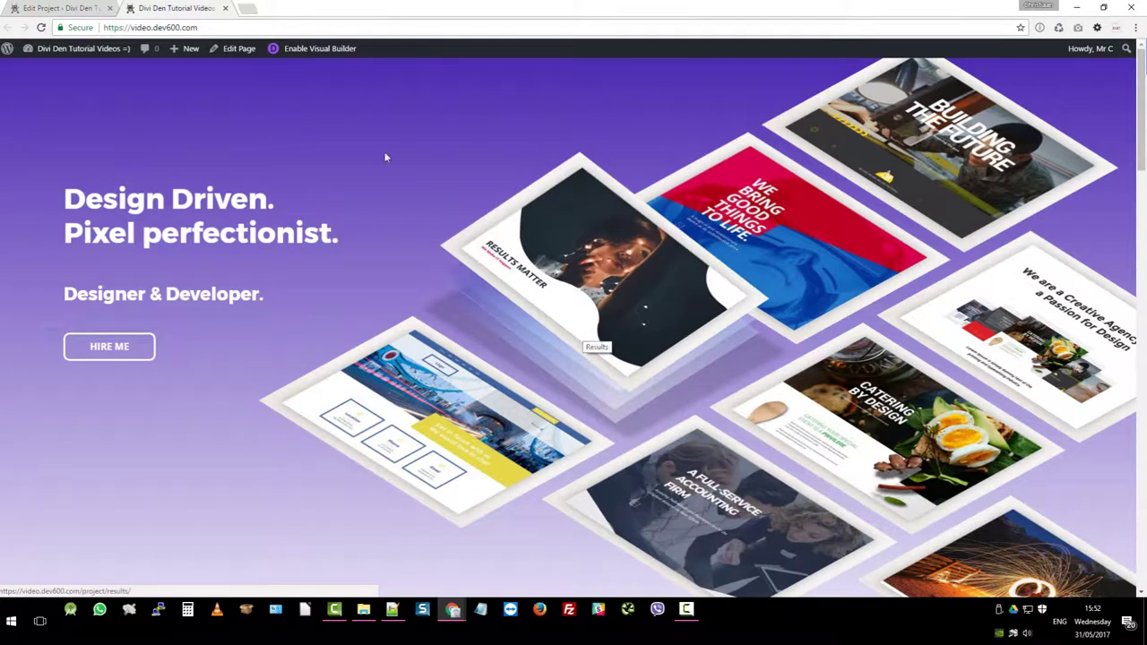
{"action": "key", "text": "ctrl+Tab"}
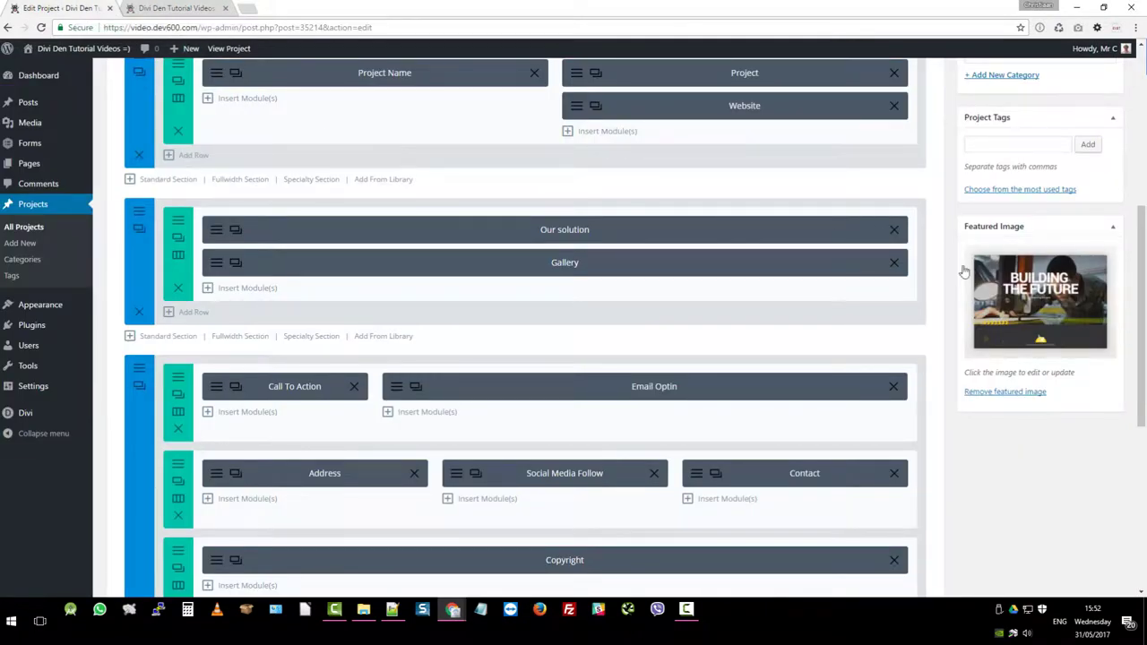
{"action": "left_click", "coordinate": [198, 9]}
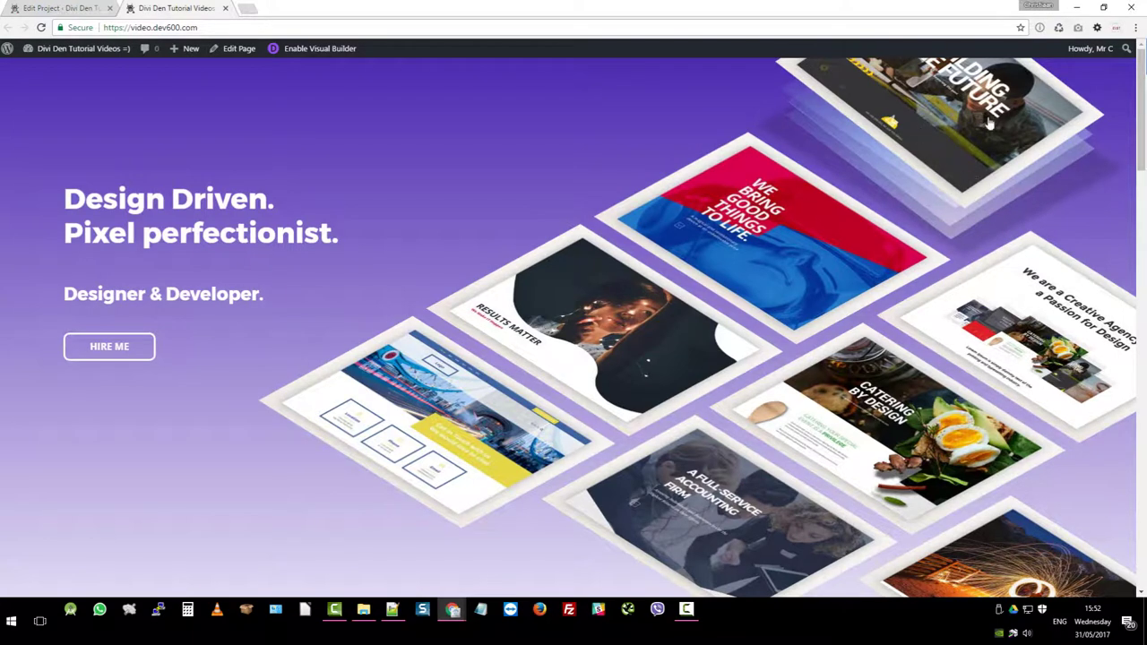
{"action": "left_click", "coordinate": [76, 7]}
{"action": "scroll", "coordinate": [358, 157], "scroll_direction": "up", "scroll_amount": 2}
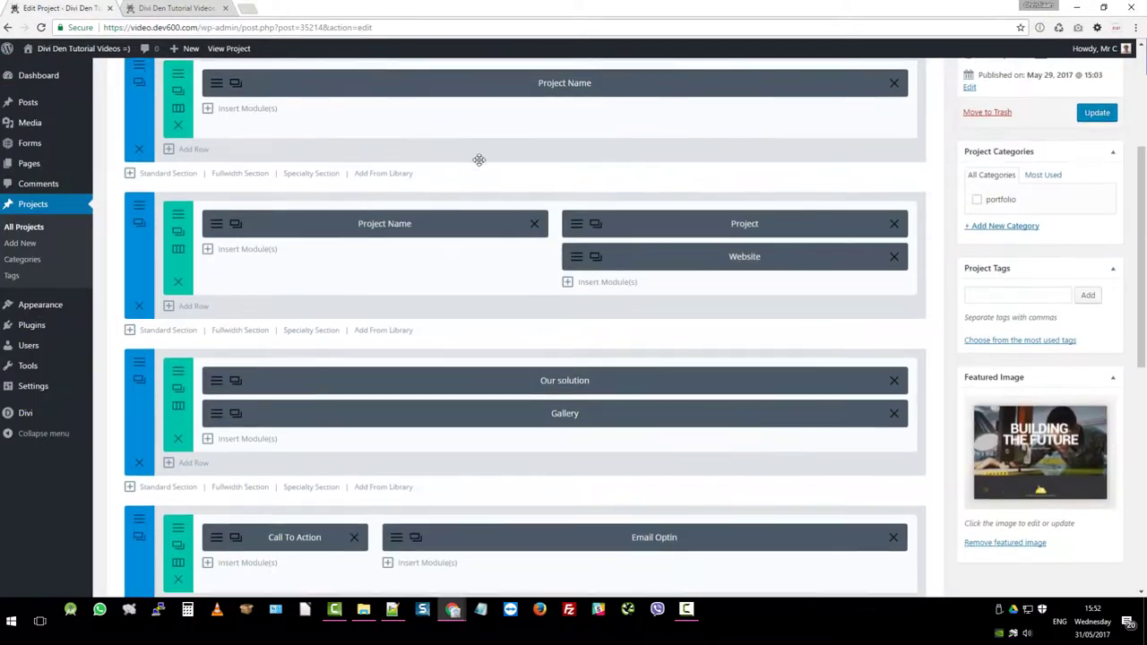
{"action": "scroll", "coordinate": [479, 160], "scroll_direction": "down", "scroll_amount": 3}
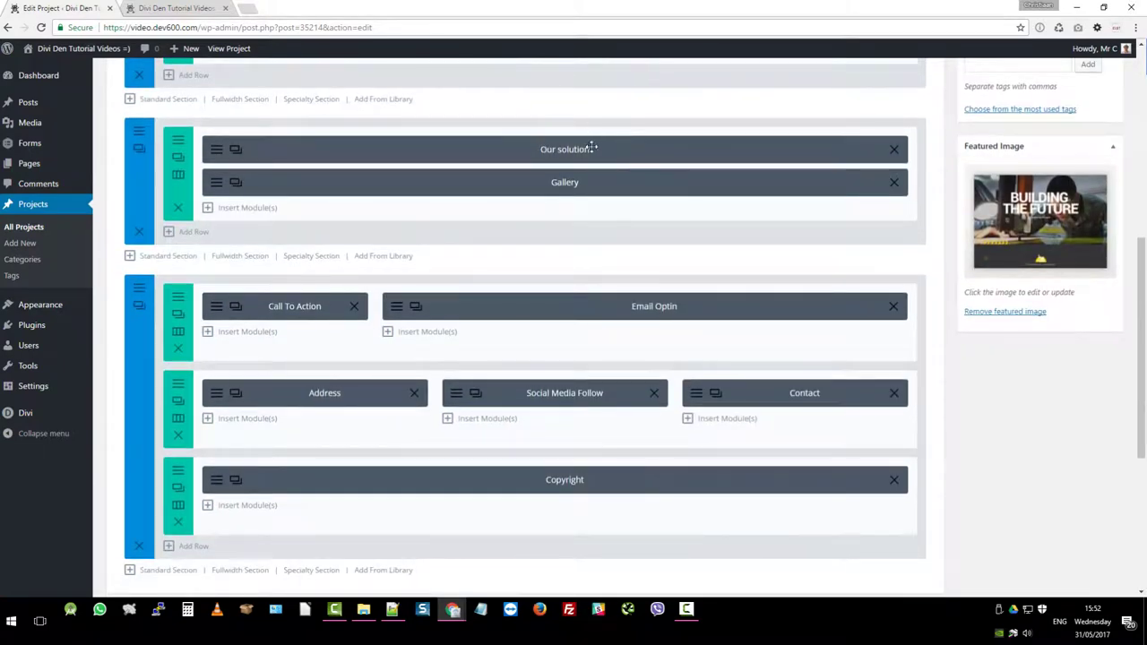
{"action": "scroll", "coordinate": [569, 166], "scroll_direction": "down", "scroll_amount": 2}
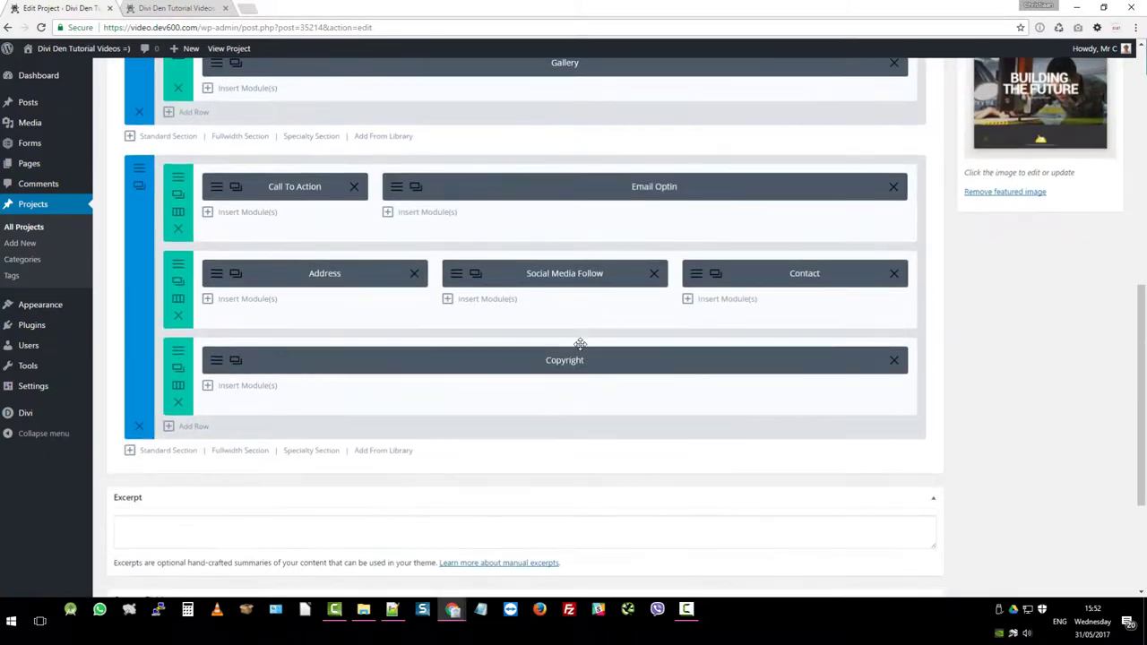
{"action": "scroll", "coordinate": [596, 259], "scroll_direction": "up", "scroll_amount": 4}
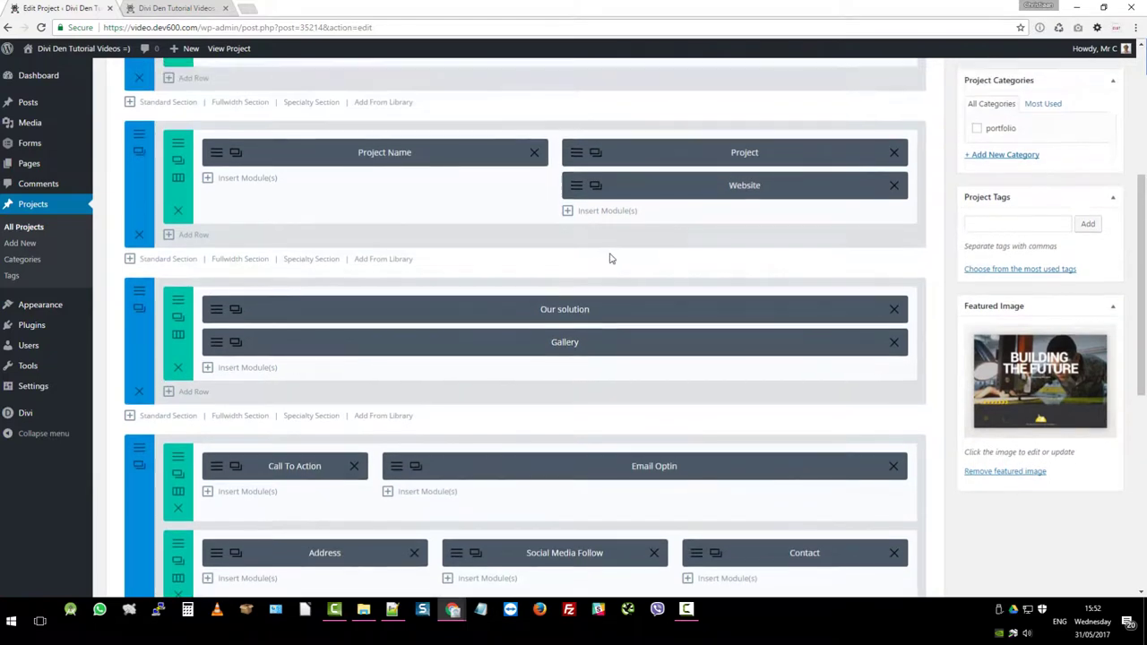
{"action": "scroll", "coordinate": [611, 247], "scroll_direction": "up", "scroll_amount": 4}
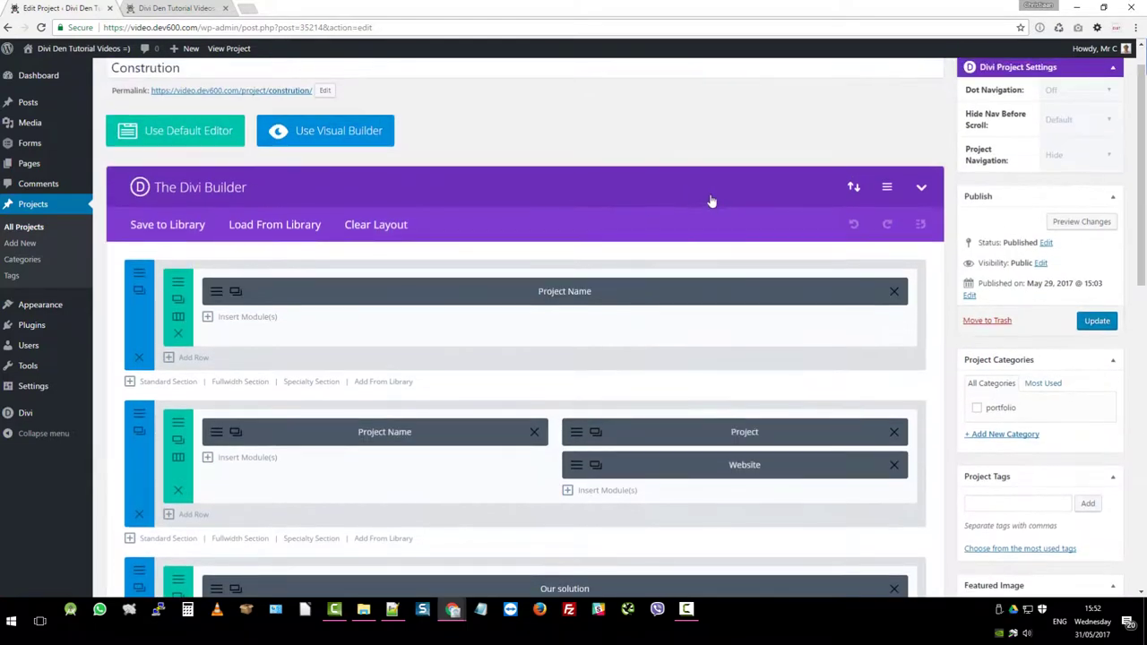
{"action": "scroll", "coordinate": [545, 162], "scroll_direction": "up", "scroll_amount": 1}
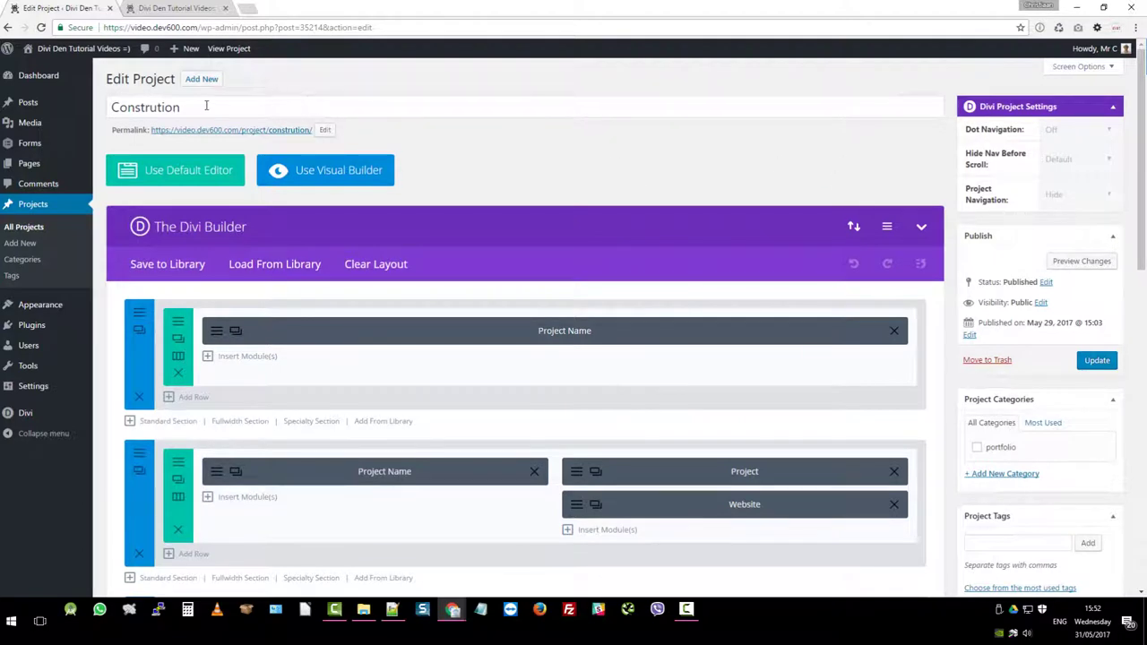
{"action": "mouse_move", "coordinate": [68, 145]}
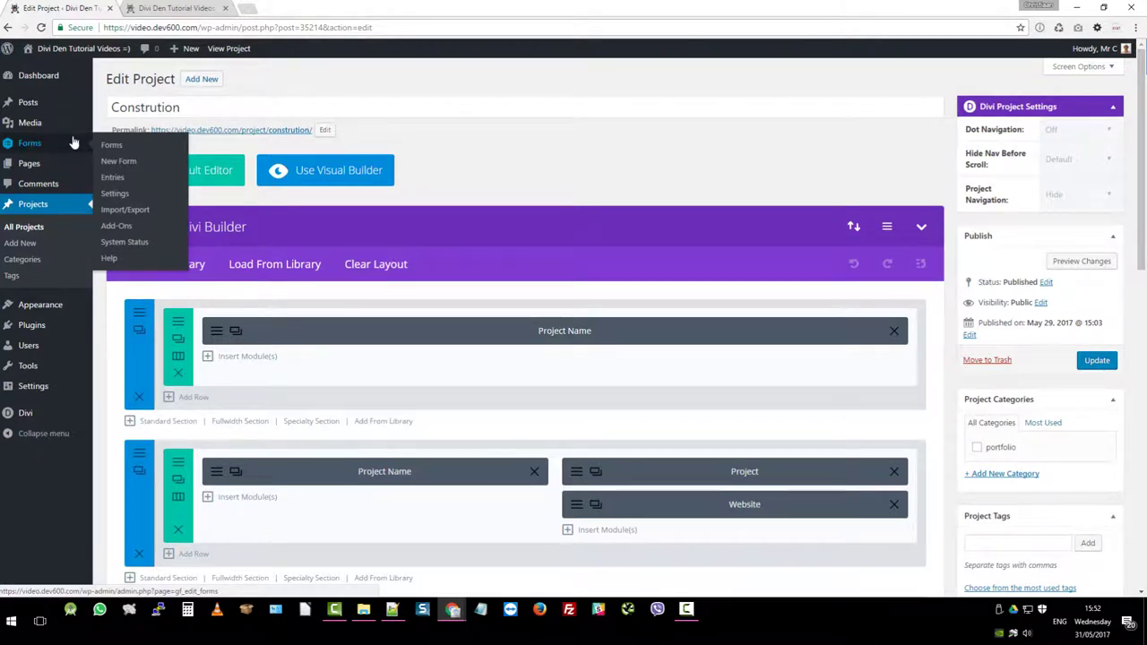
{"action": "mouse_move", "coordinate": [33, 109]}
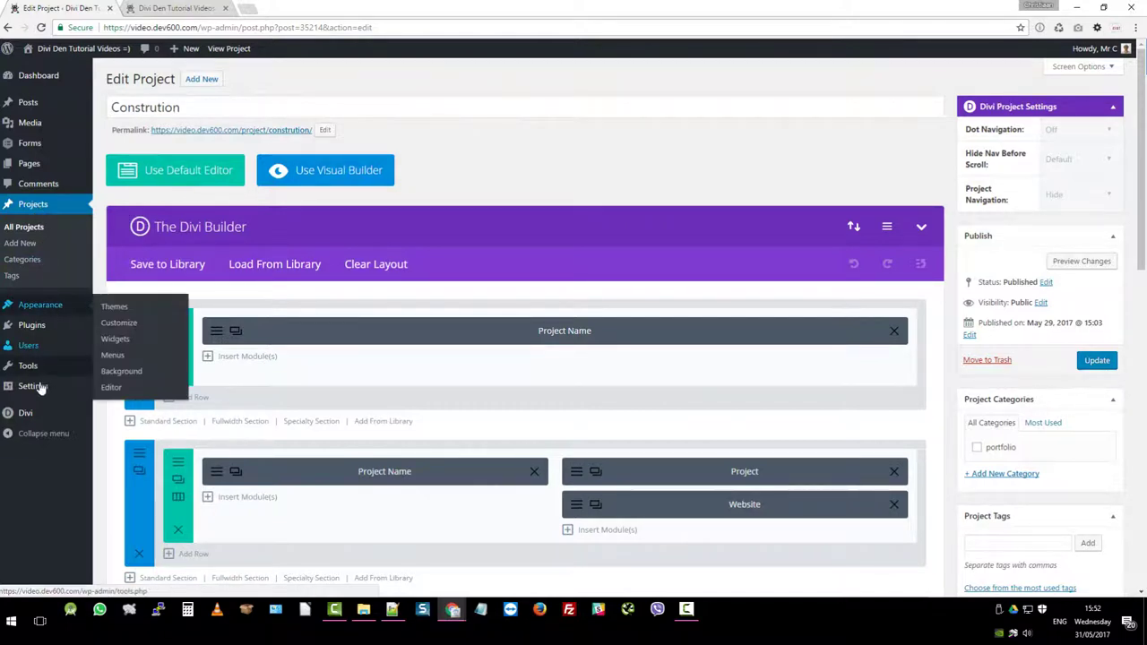
{"action": "mouse_move", "coordinate": [31, 419]}
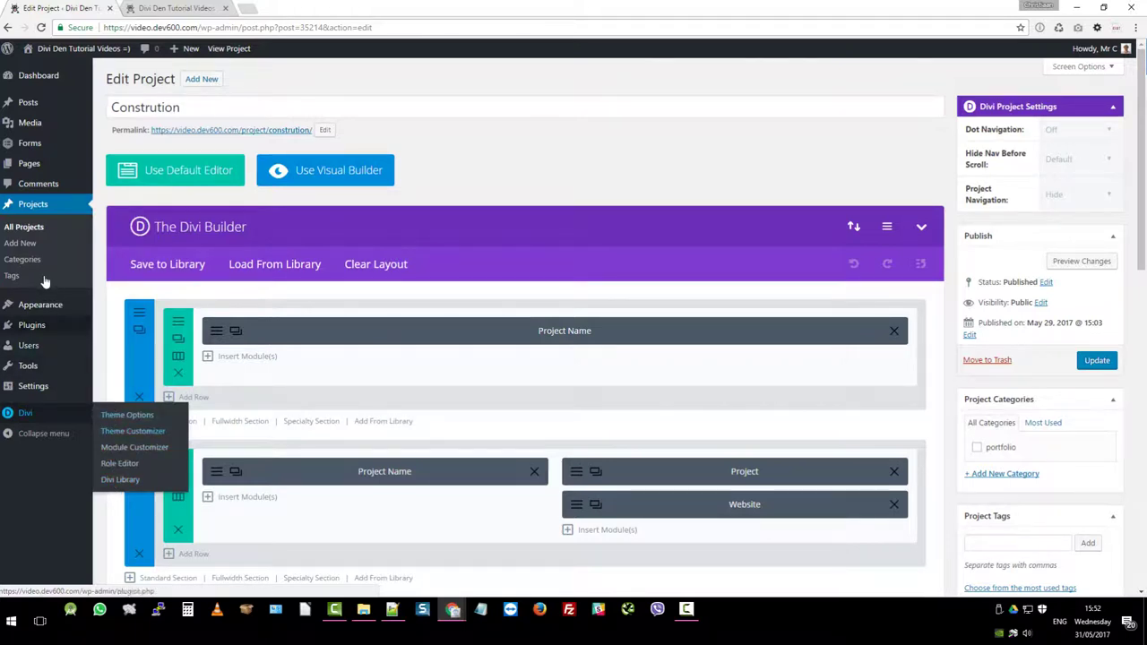
{"action": "mouse_move", "coordinate": [35, 308]}
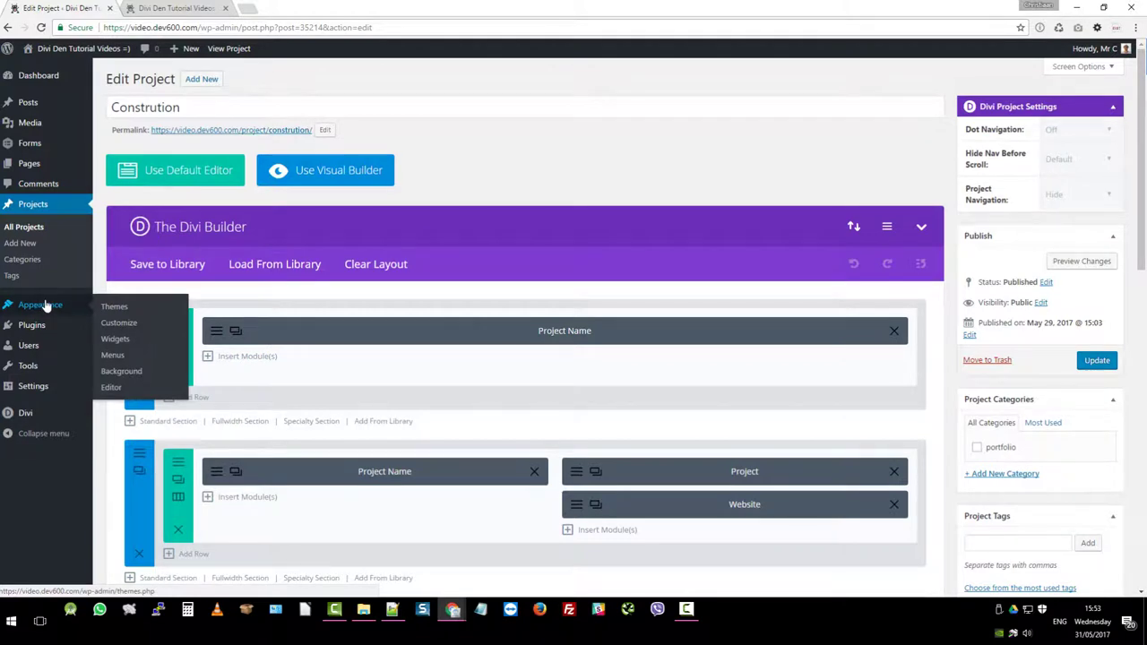
Step: Open the Divi Child theme's functions.php in the theme editor
{"action": "left_click", "coordinate": [112, 388]}
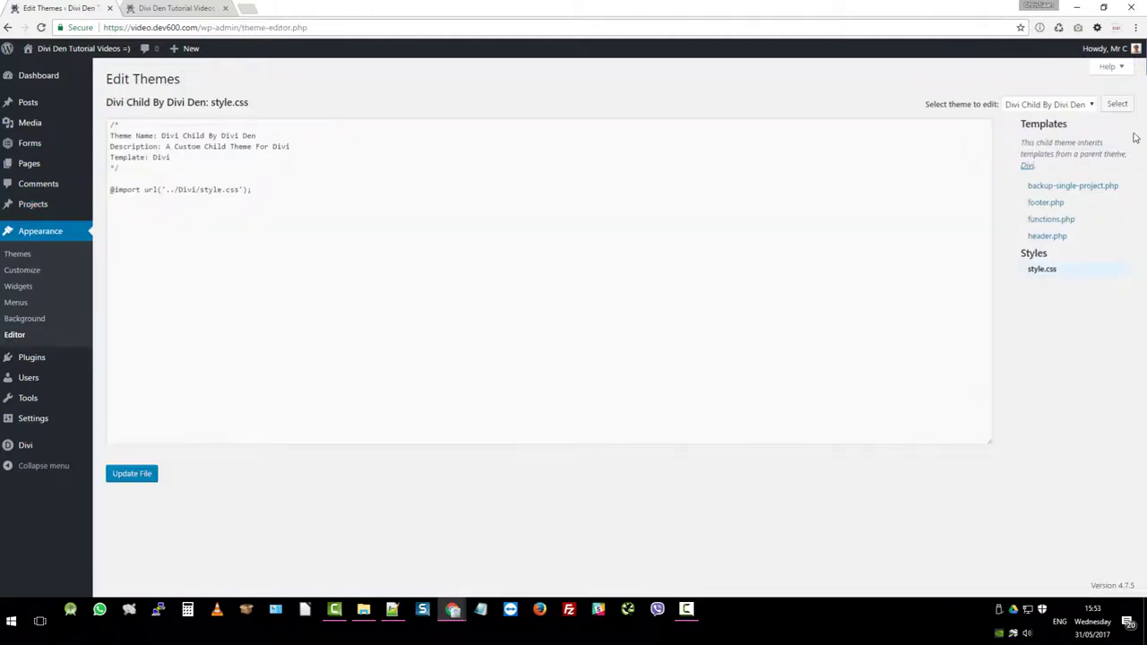
{"action": "left_click", "coordinate": [1051, 221]}
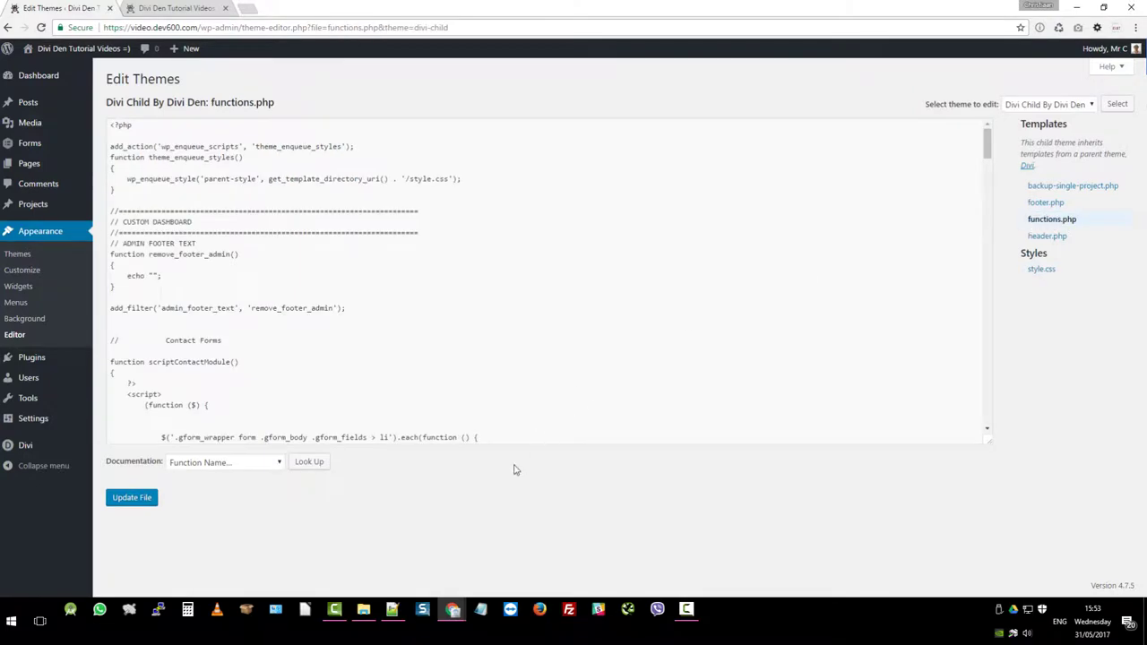
{"action": "left_click_drag", "start_coordinate": [987, 140], "coordinate": [996, 430]}
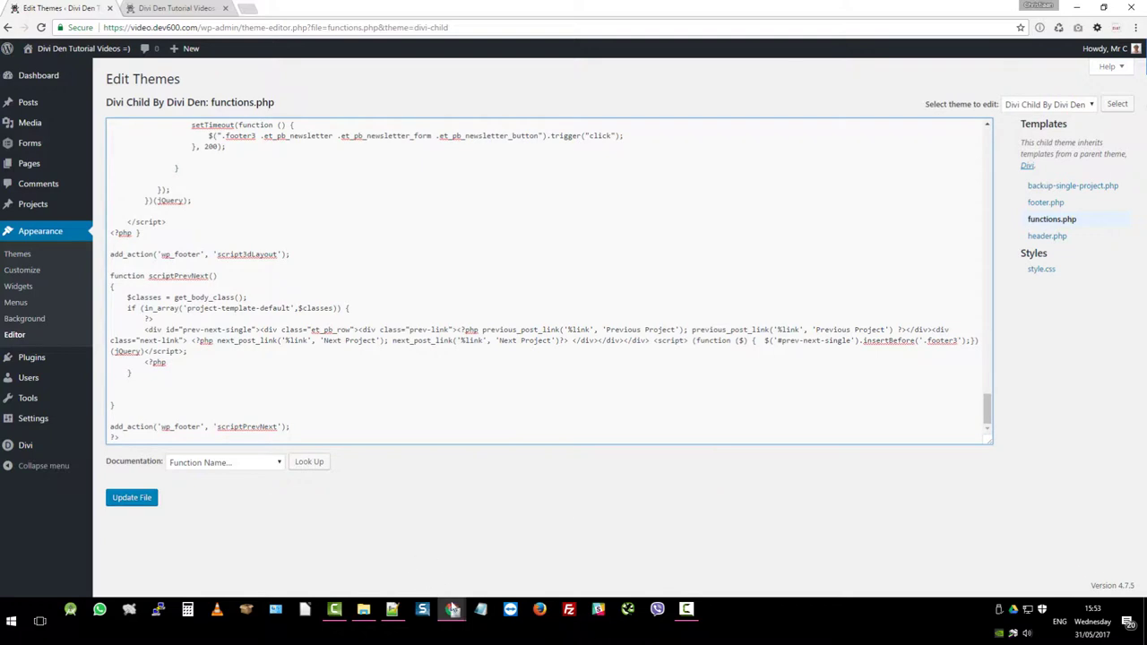
Step: Open 'code for functions php' from the layout pack folder in Notepad++, then return to functions.php
{"action": "left_click", "coordinate": [363, 609]}
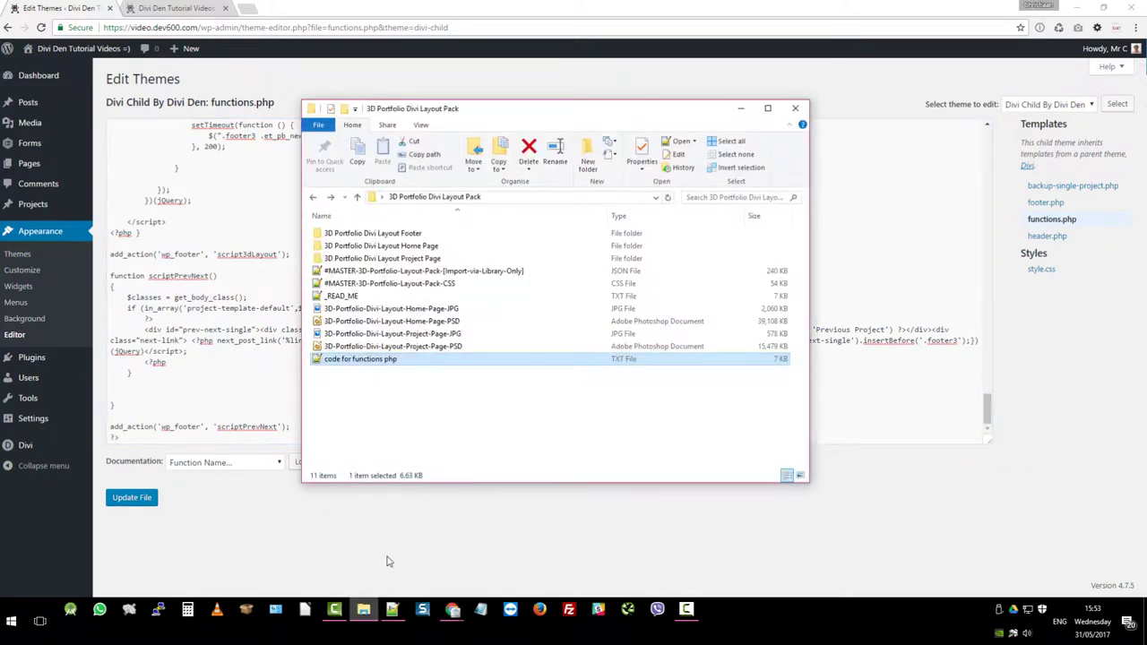
{"action": "double_click", "coordinate": [430, 362]}
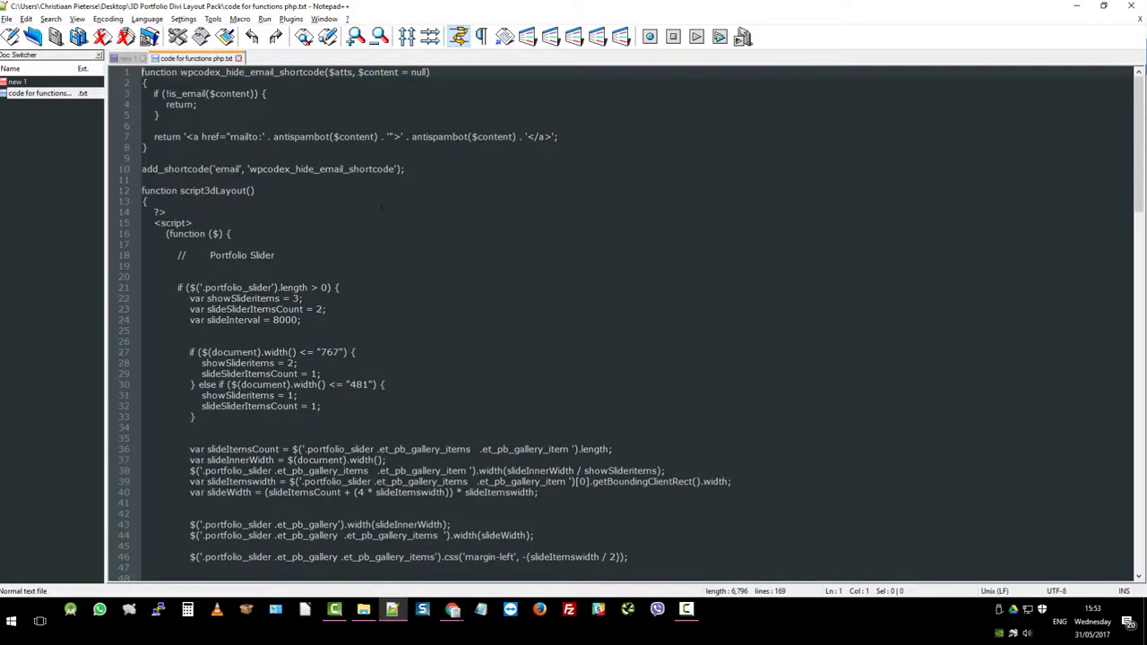
{"action": "left_click", "coordinate": [1080, 7]}
{"action": "left_click", "coordinate": [248, 397]}
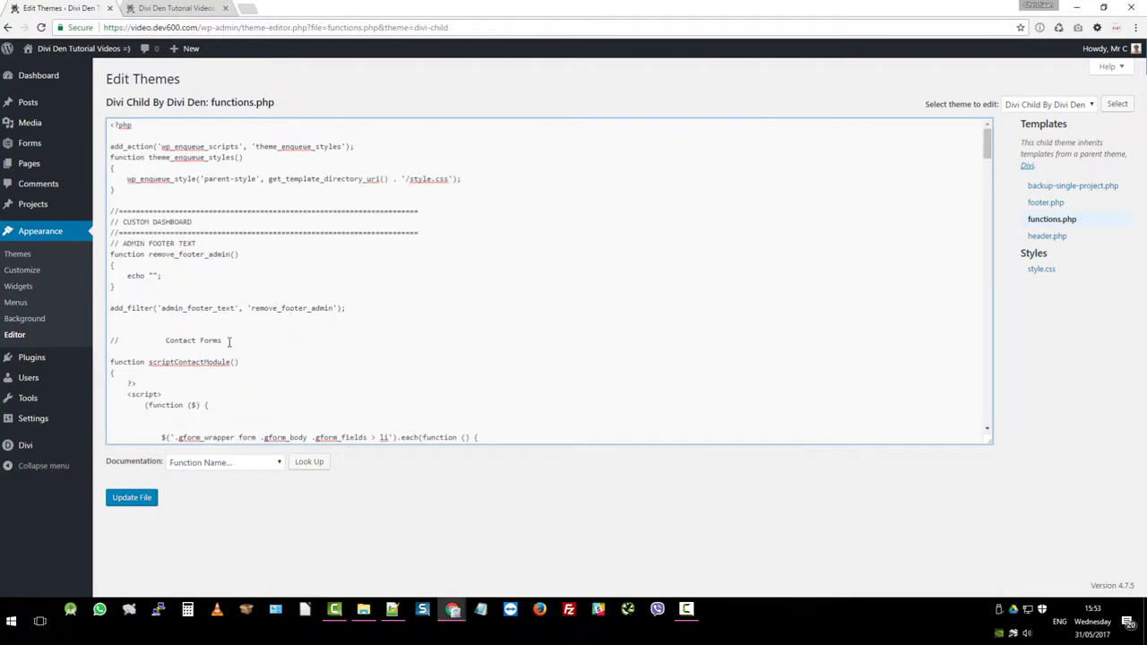
Step: In Divi Theme Options, scroll to Custom CSS and enlarge the box to view the layout pack CSS
{"action": "left_click", "coordinate": [27, 446]}
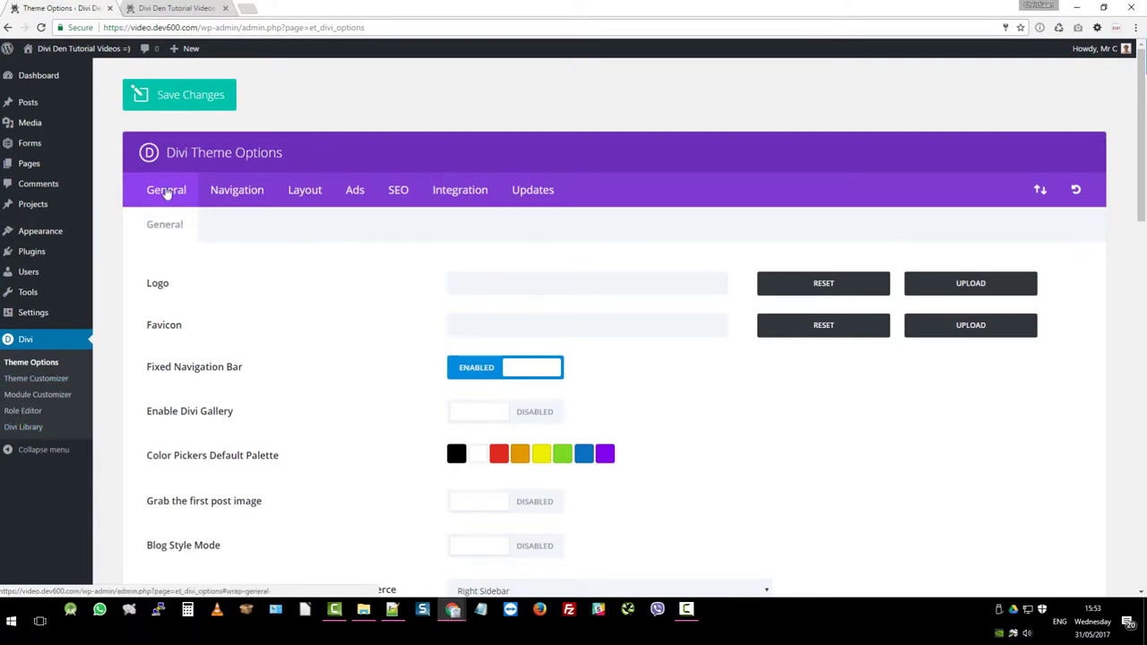
{"action": "scroll", "coordinate": [371, 277], "scroll_direction": "down", "scroll_amount": 7}
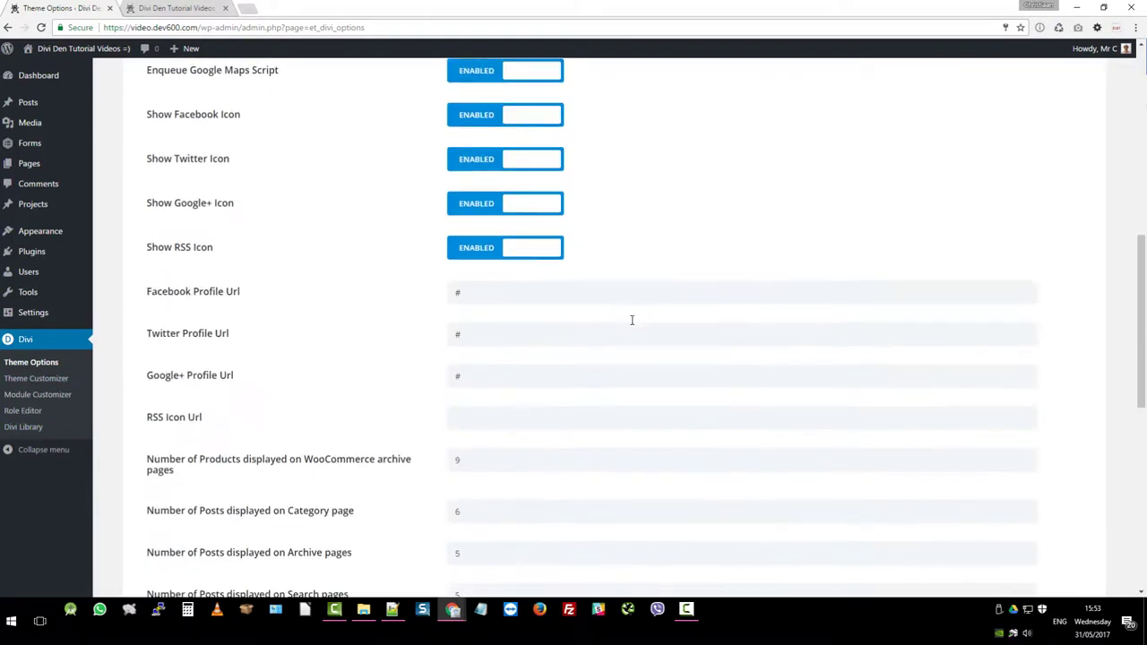
{"action": "scroll", "coordinate": [632, 320], "scroll_direction": "down", "scroll_amount": 7}
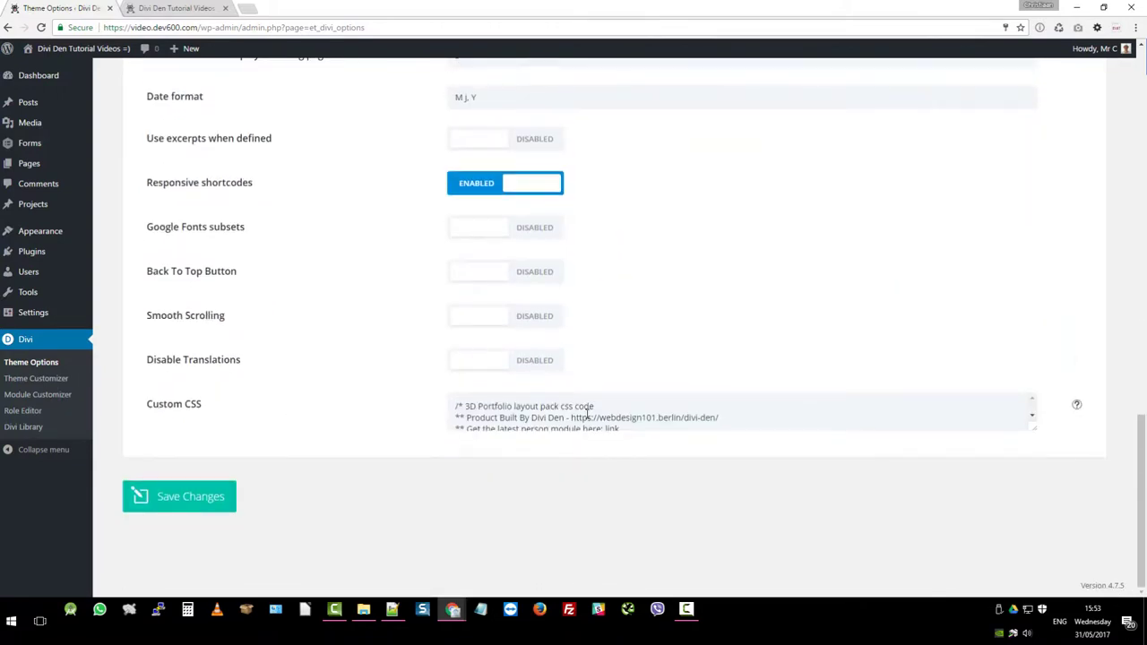
{"action": "left_click", "coordinate": [604, 405]}
{"action": "left_click_drag", "start_coordinate": [1035, 432], "coordinate": [1035, 571]}
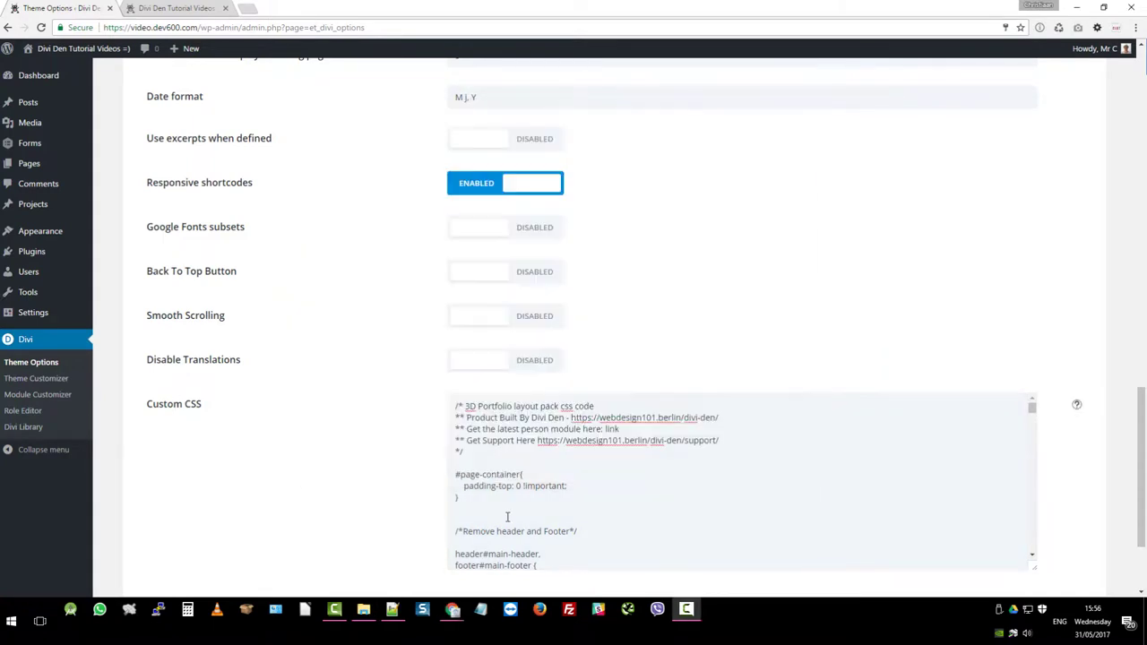
{"action": "left_click", "coordinate": [507, 517]}
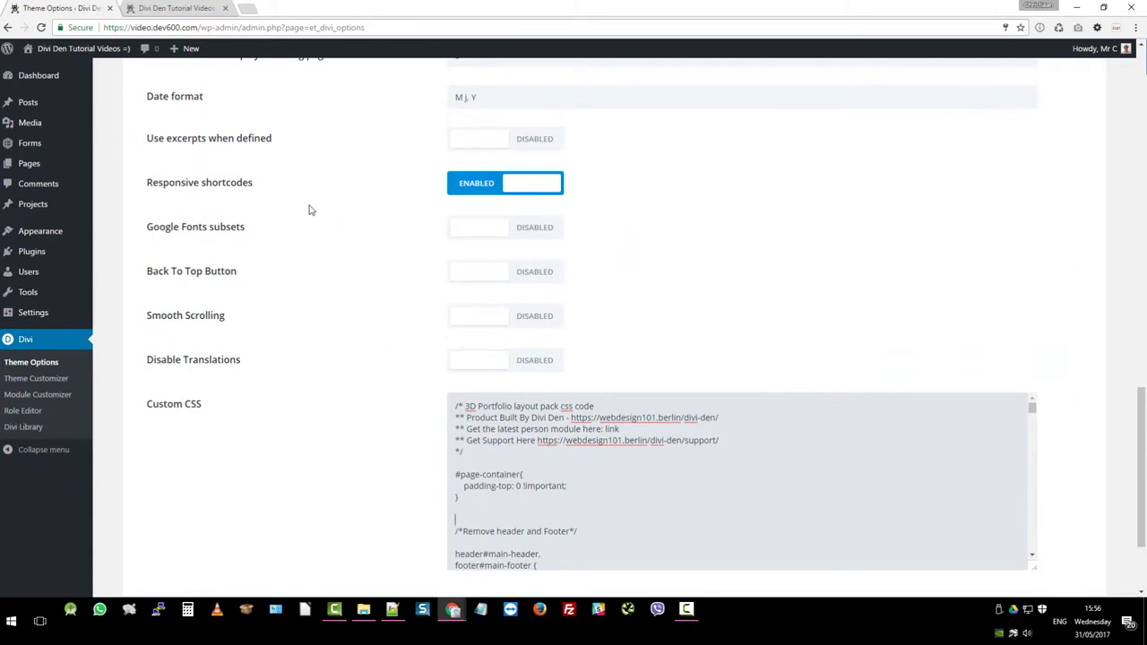
Step: Return to the live homepage tab to view the 3D tilted portfolio tiles beside 'Design Driven. Pixel perfectionist.'
{"action": "left_click", "coordinate": [179, 8]}
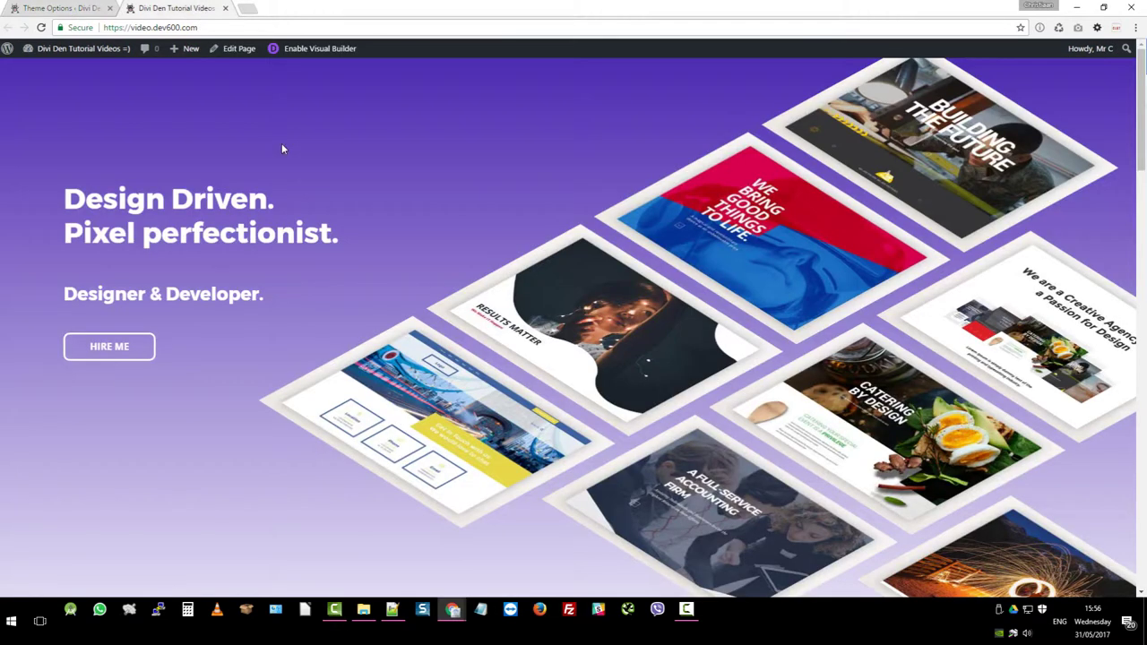